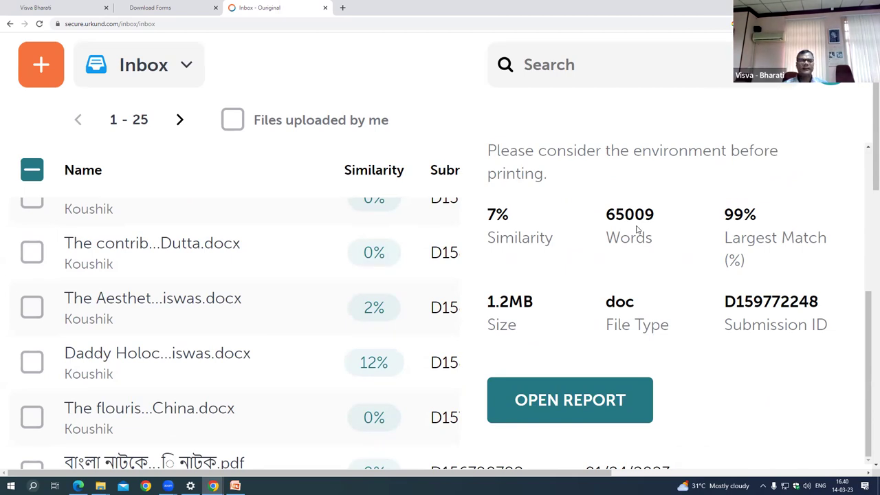
Step: Open the analysis report of the selected submission and view its findings section
left_click(567, 404)
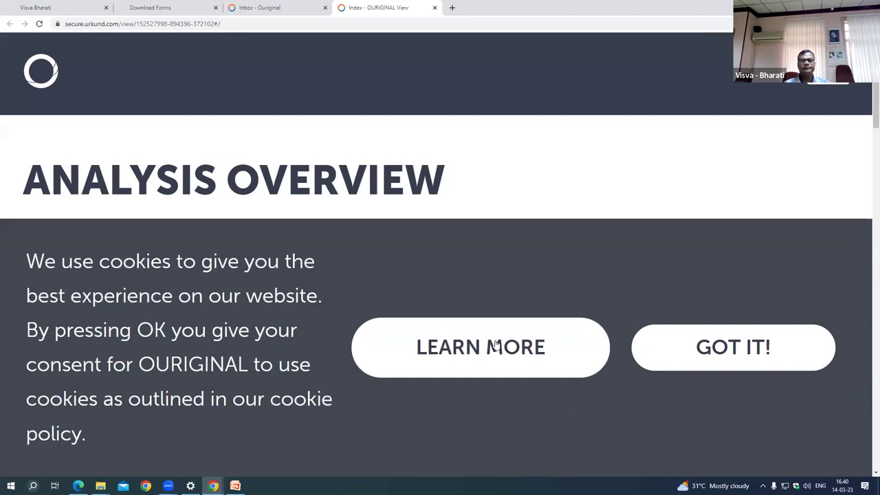
scroll(499, 242, "down", 2)
scroll(500, 242, "down", 1)
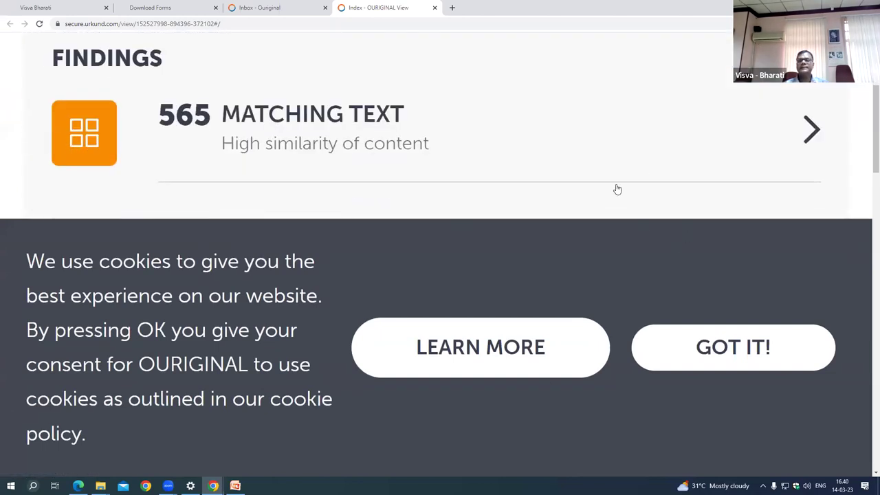
scroll(571, 153, "up", 2)
scroll(454, 128, "down", 2)
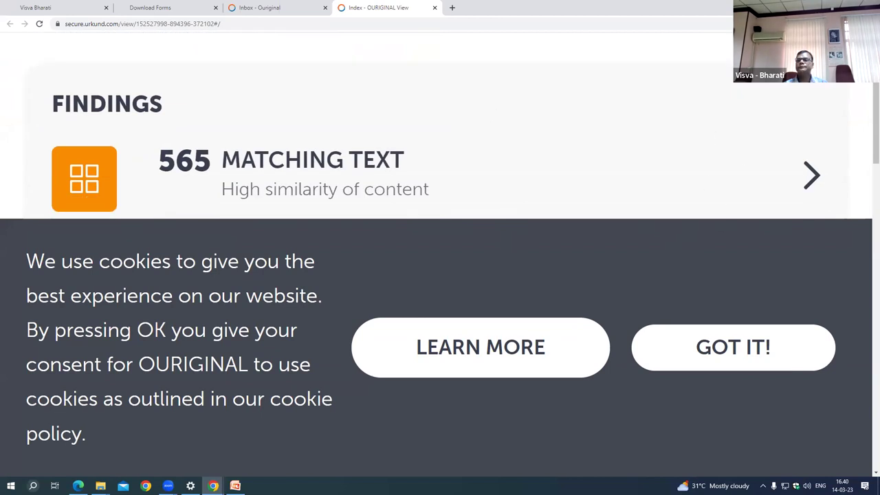
key("super+Down")
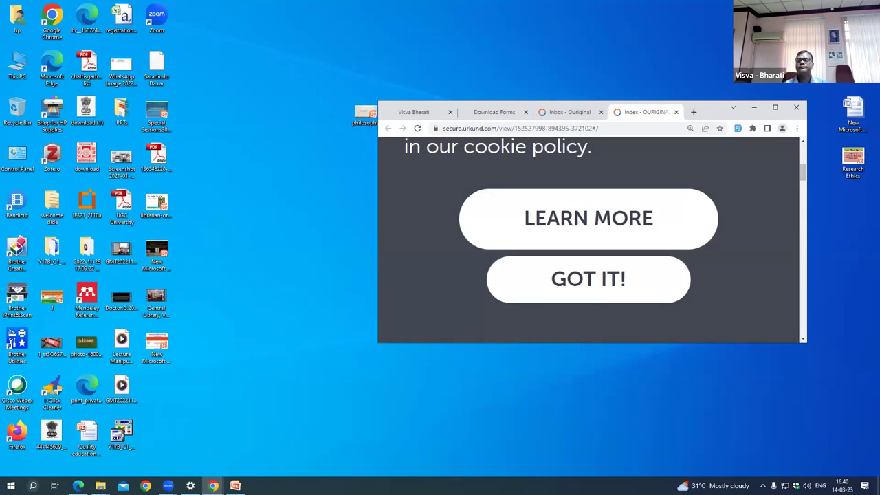
left_click(775, 111)
scroll(432, 165, "up", 2)
scroll(444, 153, "down", 3)
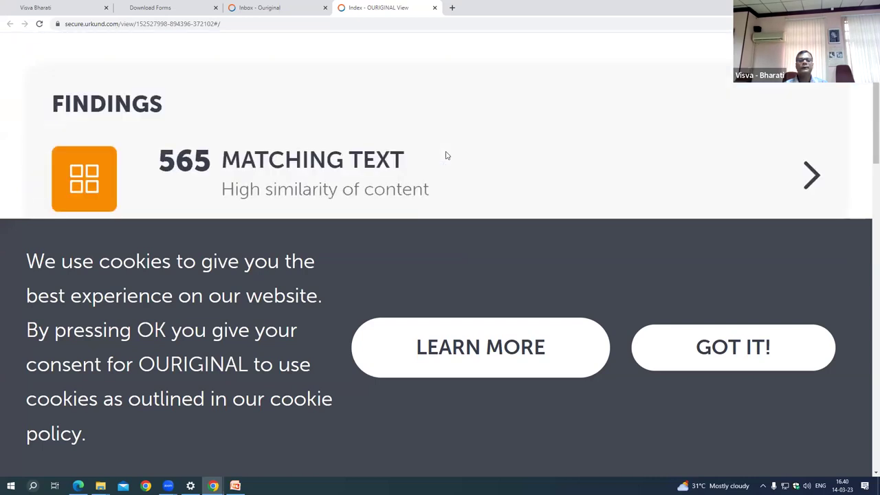
Step: Open the cookie policy from the cookie notice and return to the analysis report
left_click(586, 347)
left_click(426, 7)
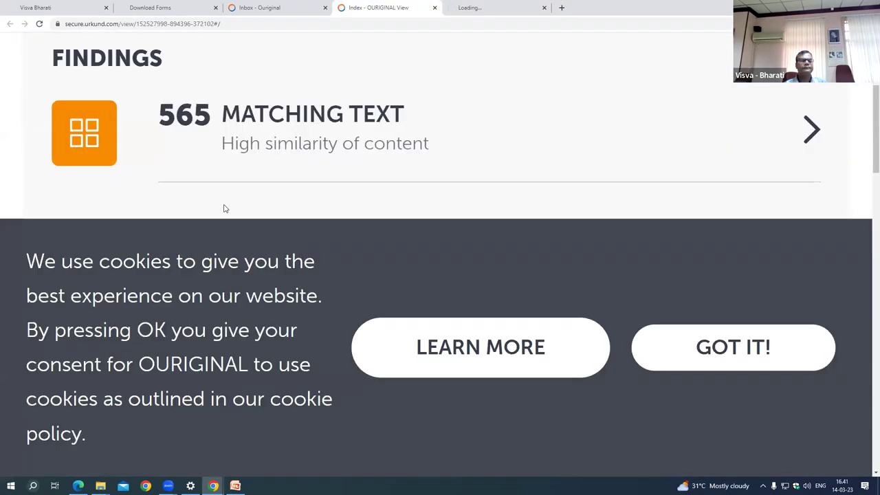
scroll(222, 207, "down", 2)
scroll(186, 300, "up", 2)
scroll(239, 186, "up", 3)
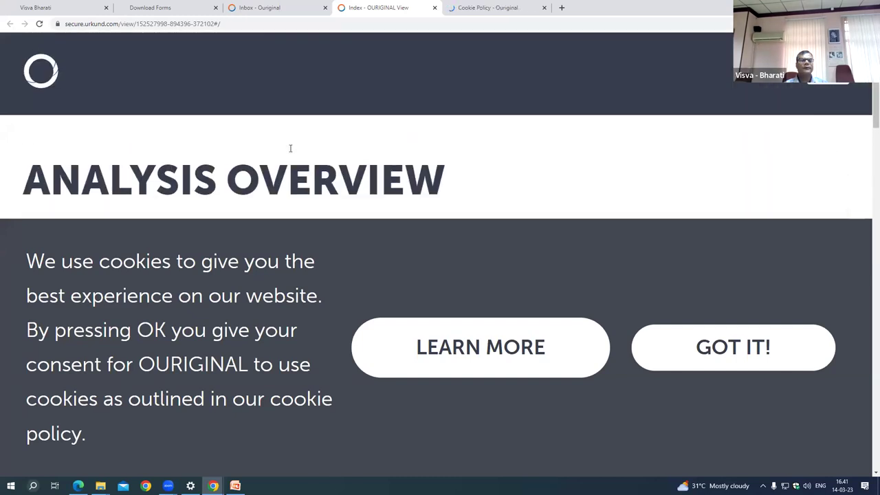
Step: Reopen the selected submission's report from the inbox and accept the cookie notice
left_click(282, 7)
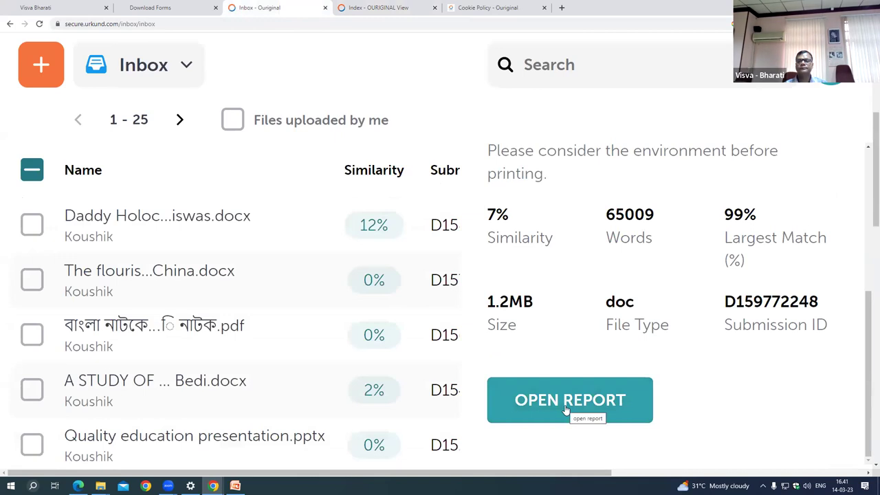
left_click(570, 412)
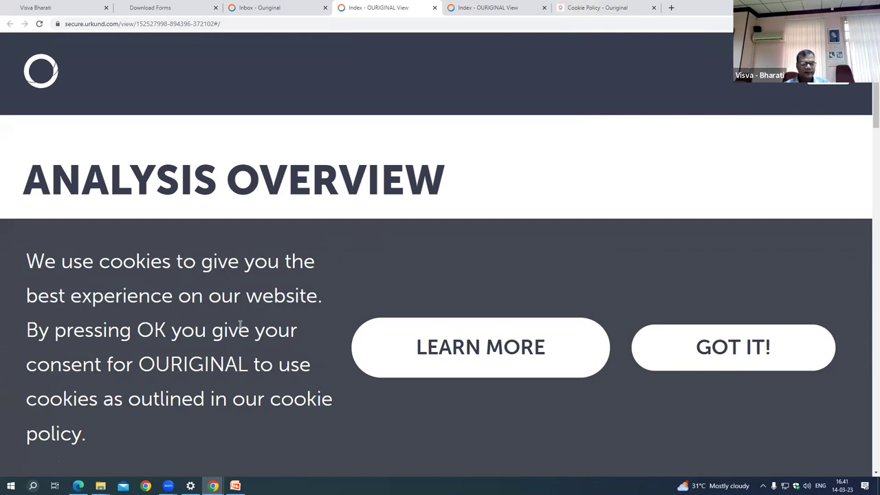
left_click(690, 352)
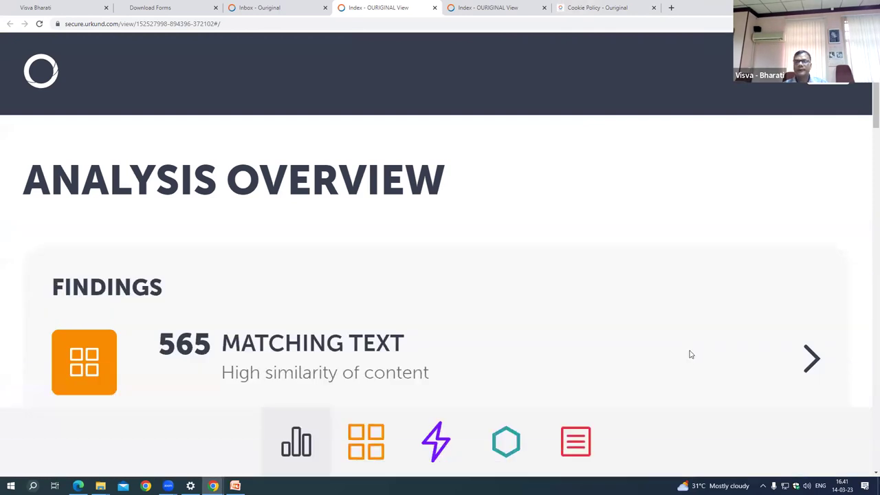
Step: Examine the analysis overview, including the findings, the similarity chart and the submission details
scroll(618, 205, "down", 2)
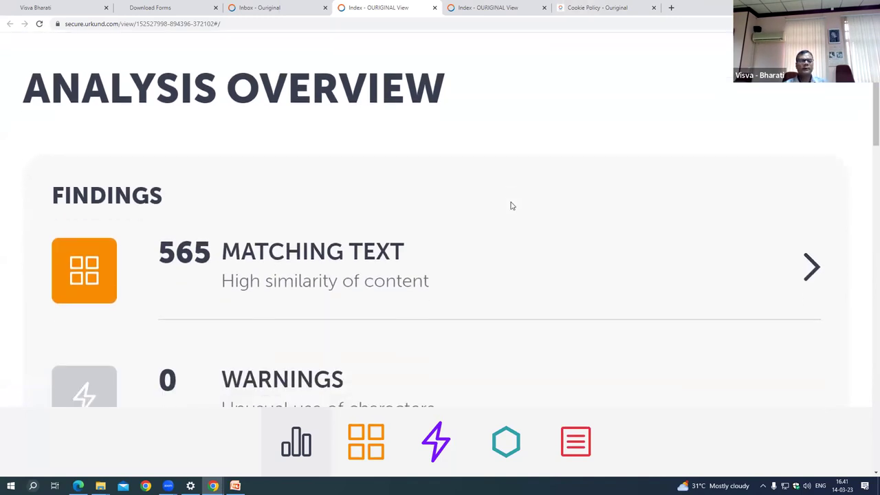
scroll(510, 205, "down", 1)
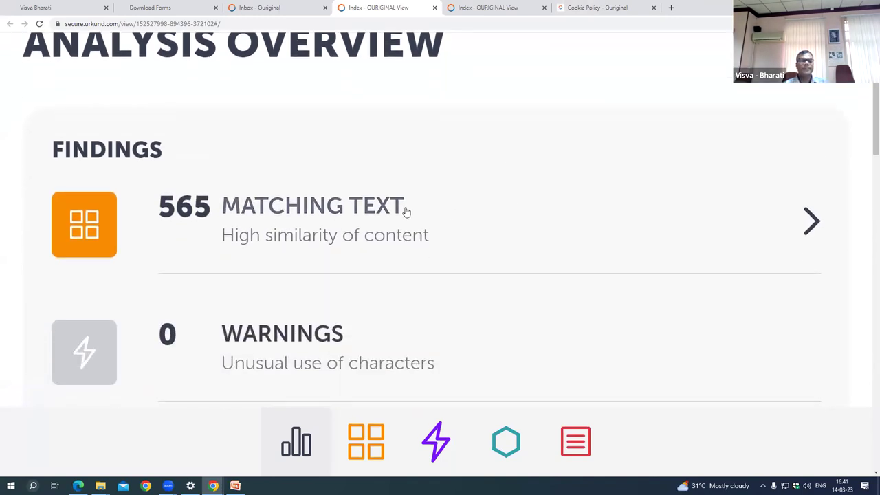
scroll(490, 198, "down", 2)
scroll(492, 197, "down", 6)
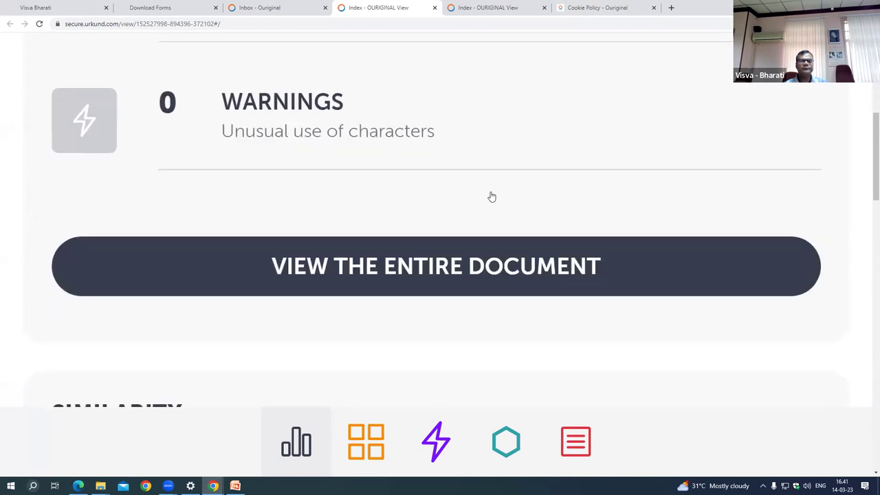
scroll(491, 197, "down", 5)
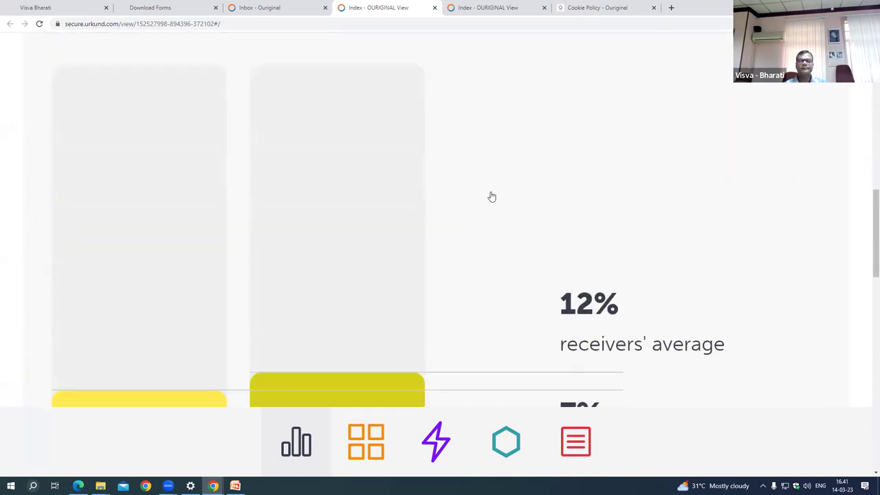
scroll(491, 197, "down", 5)
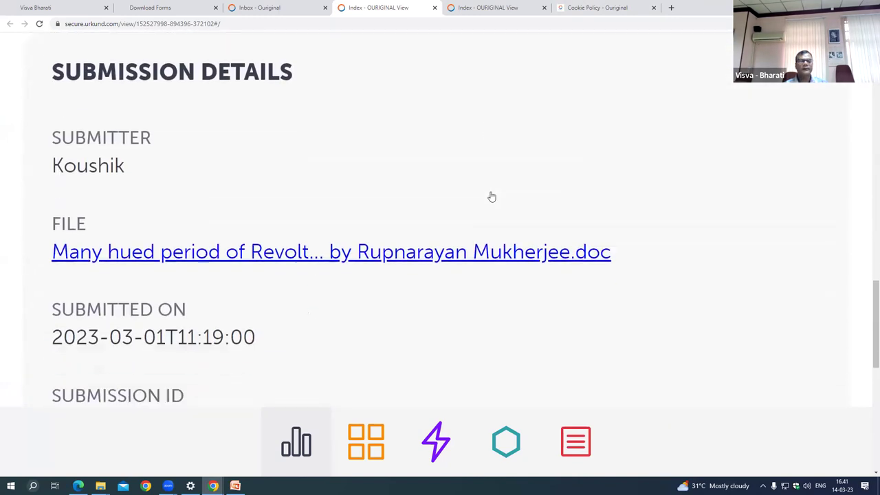
scroll(492, 200, "down", 2)
scroll(492, 200, "up", 15)
scroll(463, 209, "down", 3)
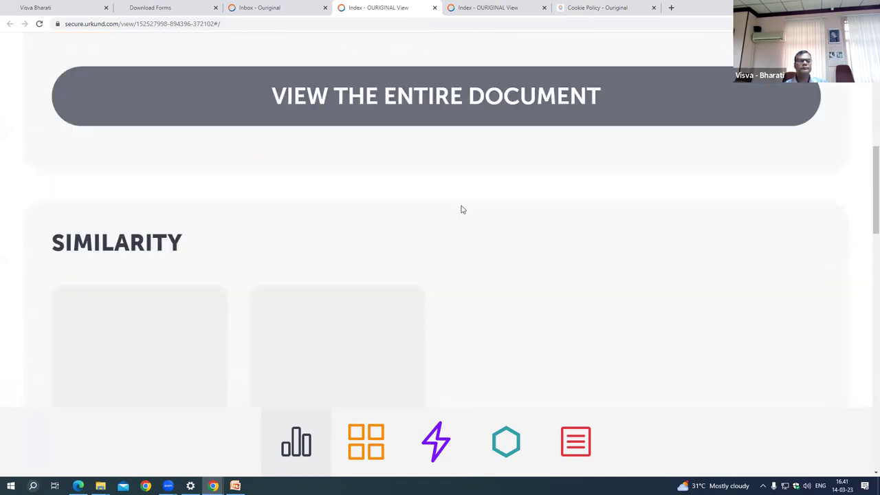
scroll(461, 208, "up", 6)
Step: Open the matching text findings and review the first match together with its web source
left_click(294, 326)
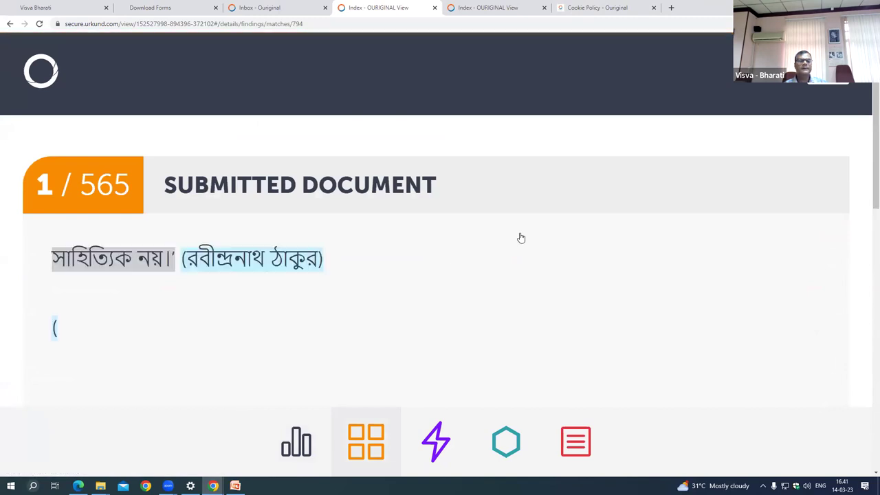
scroll(509, 236, "down", 1)
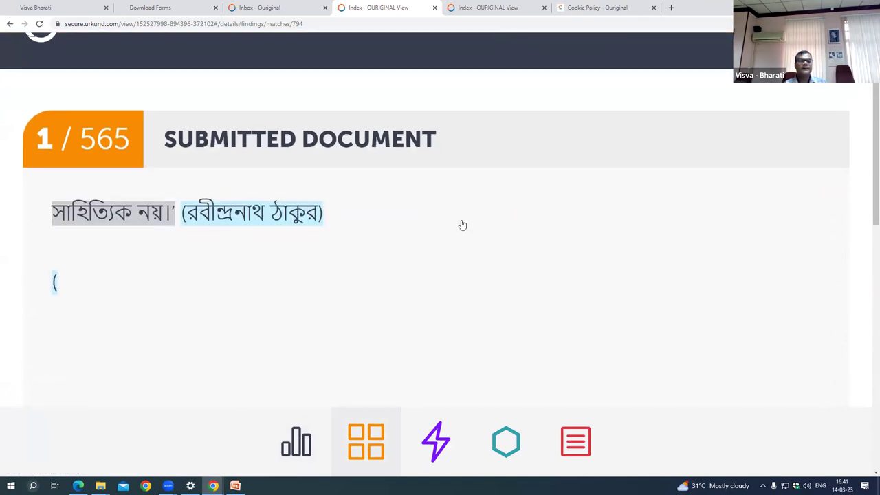
scroll(464, 224, "down", 6)
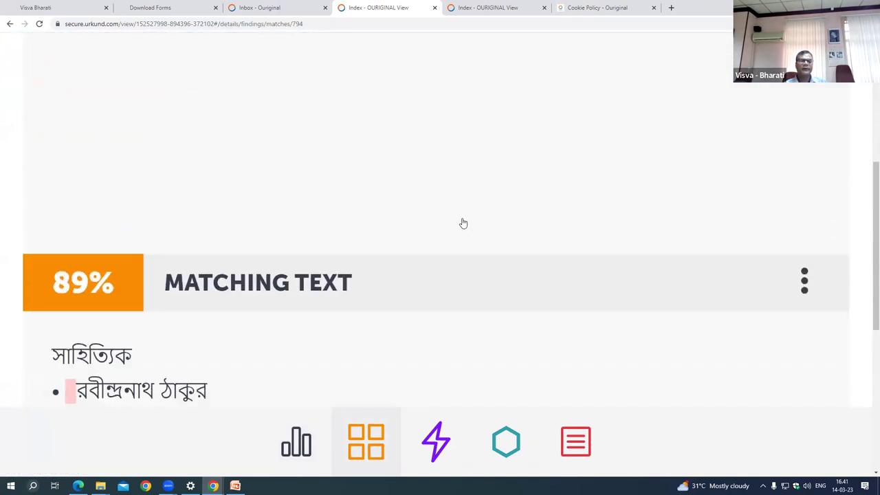
scroll(463, 223, "down", 8)
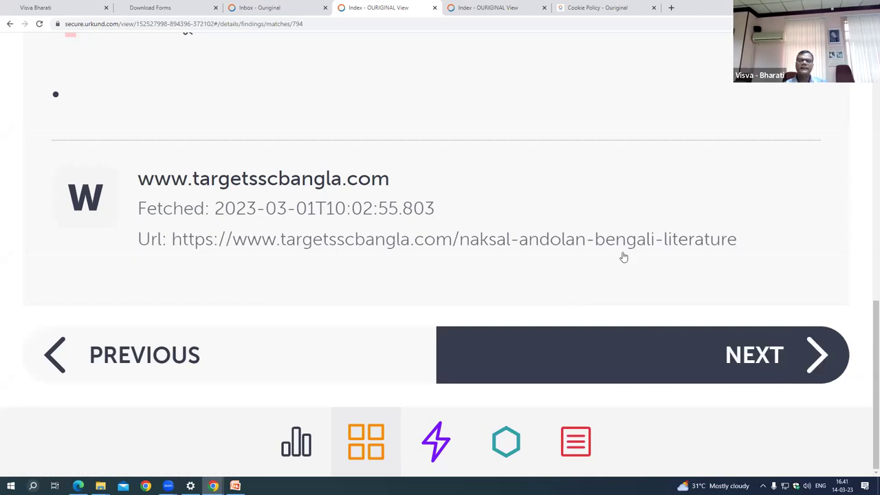
Step: Advance through the matching text findings to the third match
left_click(749, 355)
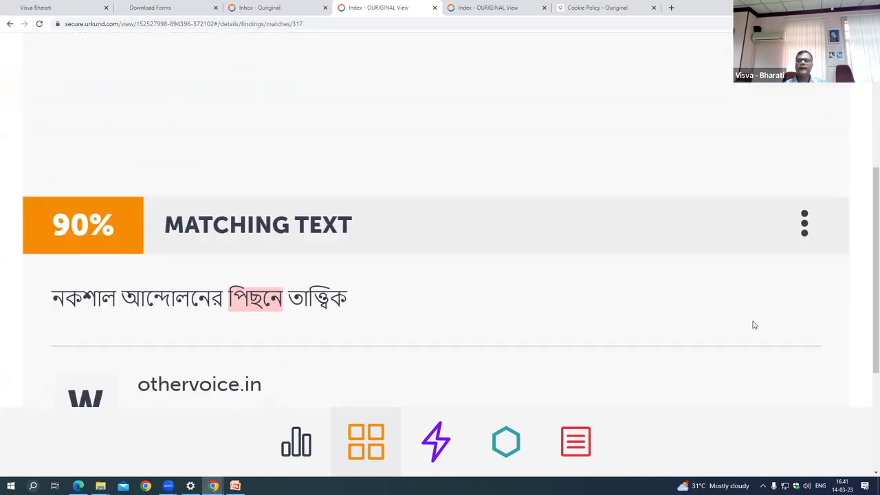
scroll(707, 266, "down", 3)
left_click(780, 343)
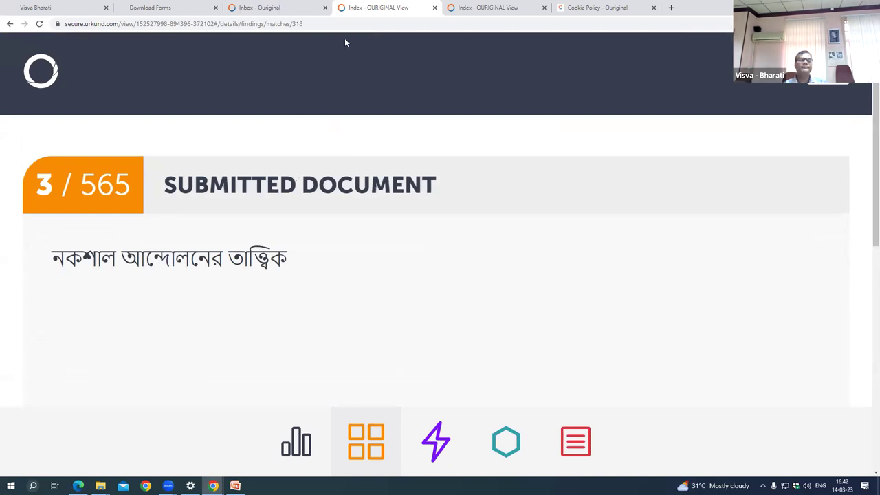
left_click(282, 8)
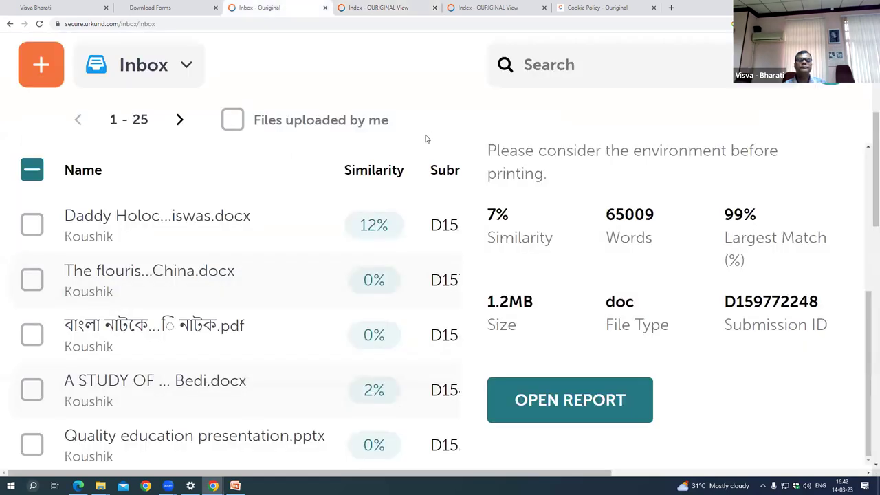
left_click(381, 7)
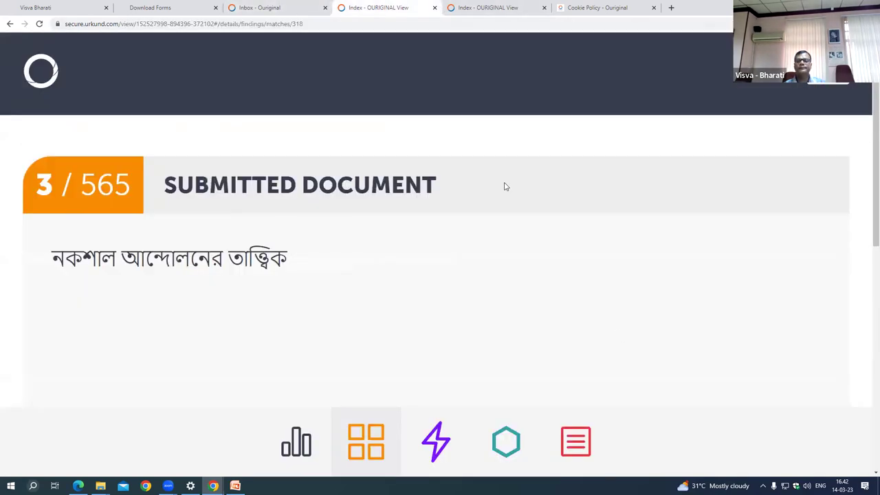
Step: Go to the othervoice.in source of the third match's matching text
scroll(314, 211, "up", 2)
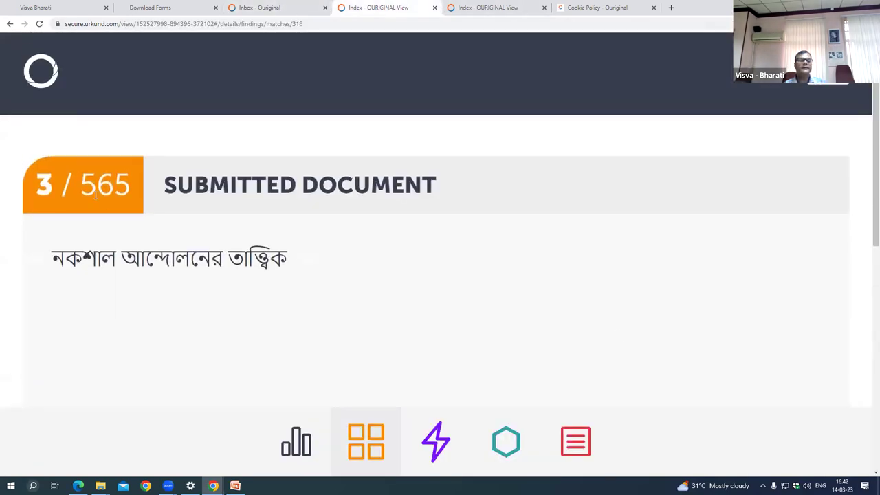
scroll(371, 268, "down", 5)
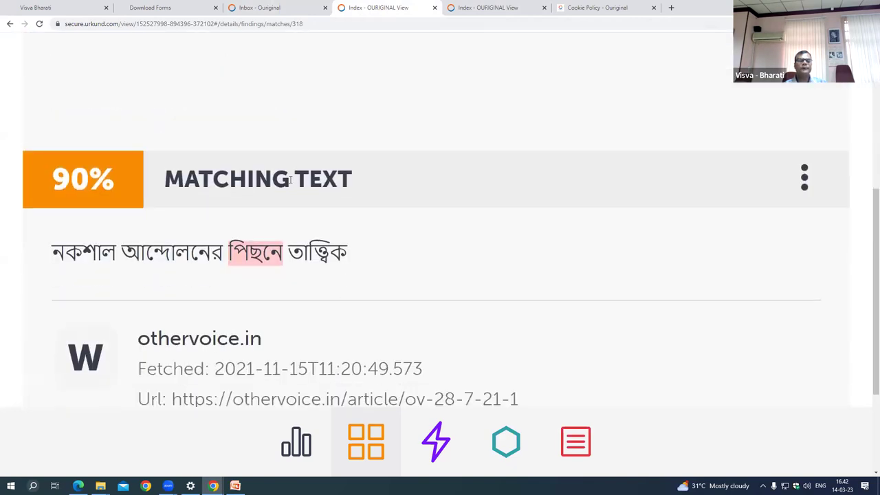
left_click(804, 180)
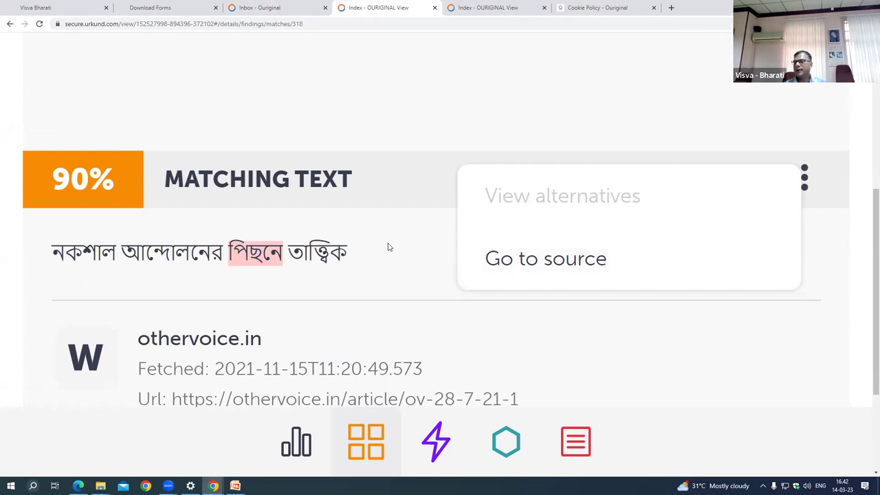
left_click(568, 263)
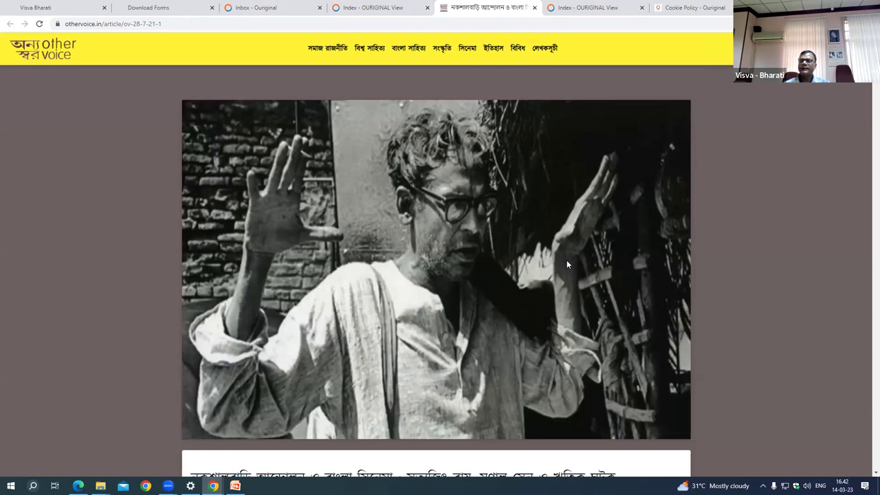
Step: Look through the source article's title, introduction and body text
scroll(455, 169, "down", 5)
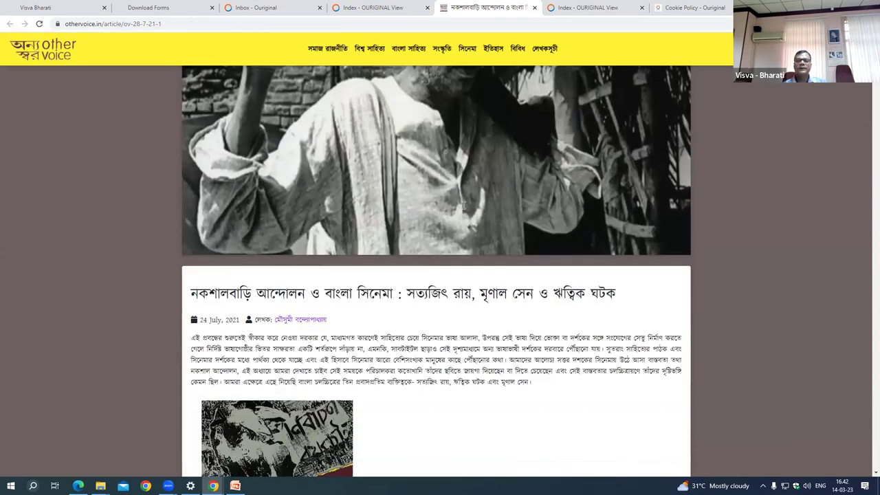
scroll(498, 255, "down", 3)
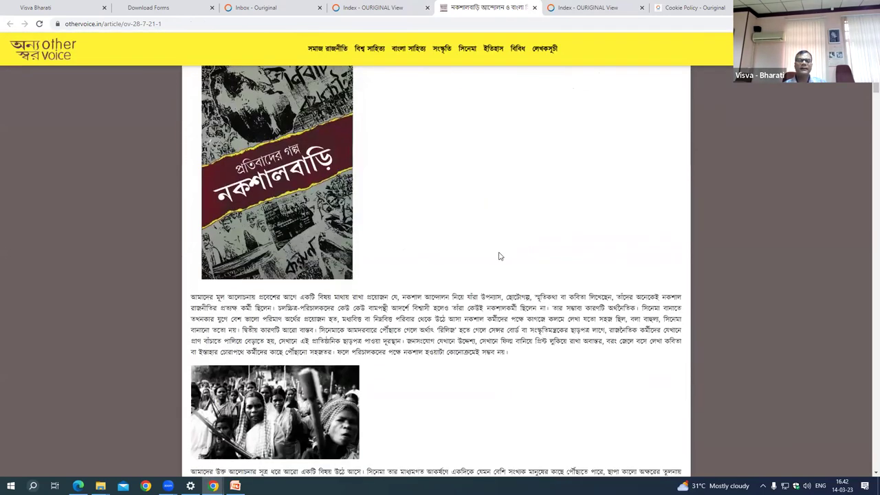
scroll(498, 254, "up", 3)
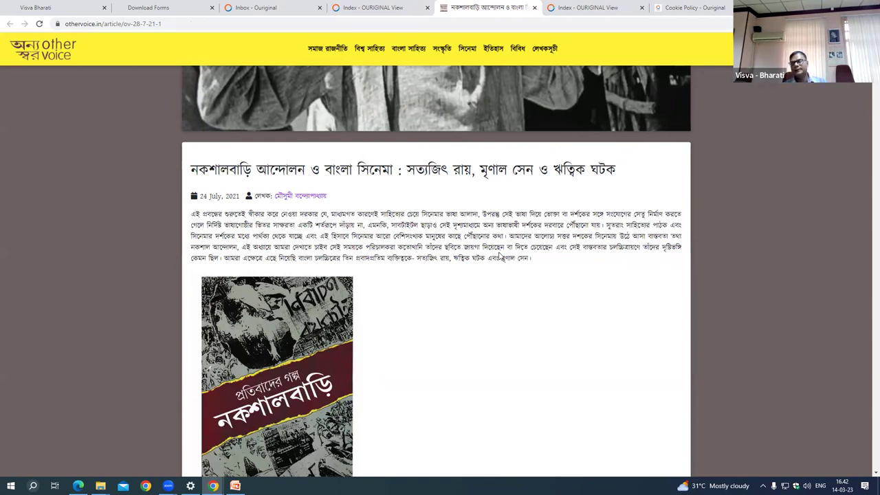
scroll(506, 276, "up", 5)
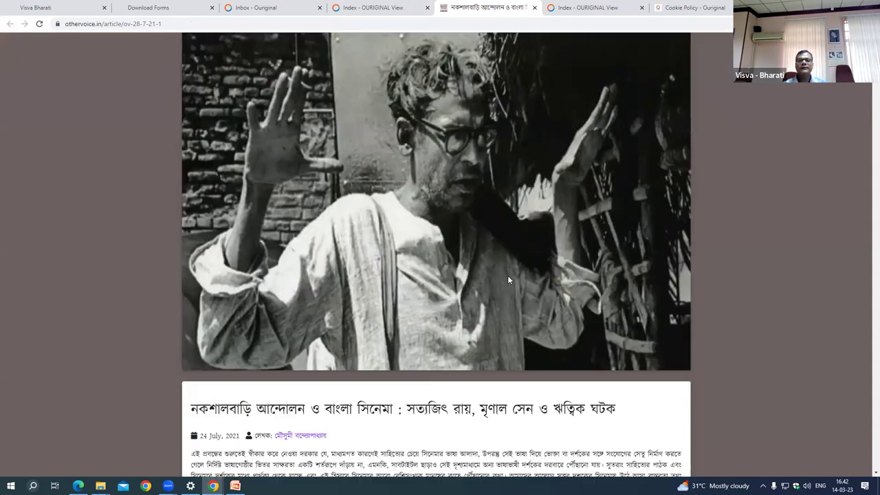
Step: Return to the third match in the report, then go back to the submissions inbox
left_click(362, 8)
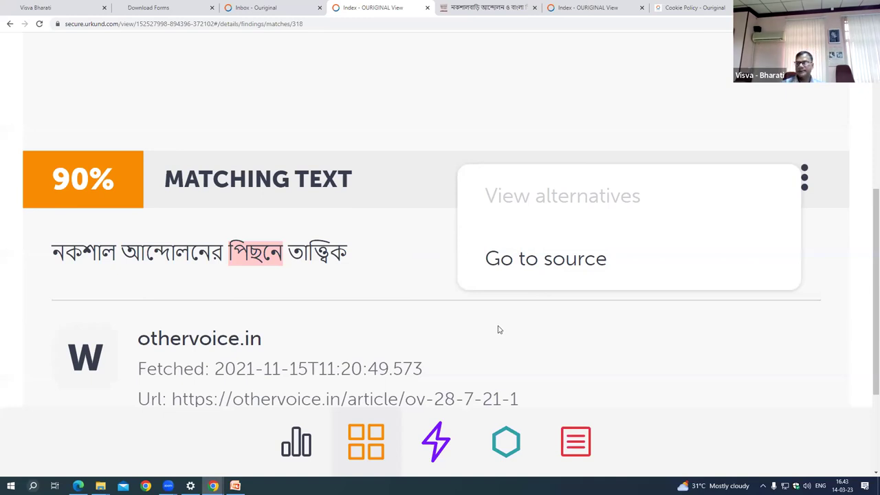
scroll(355, 95, "up", 5)
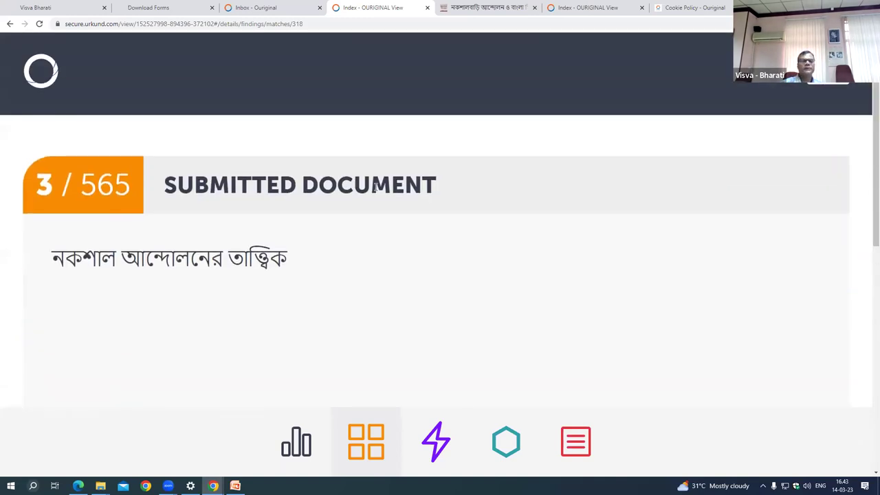
left_click(297, 6)
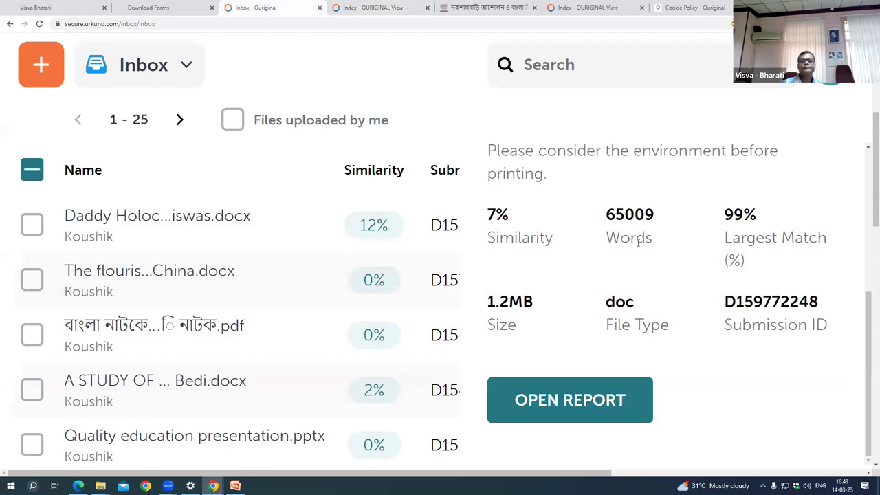
Step: Open the selected submission's report again and close the earlier match view and the source article
left_click(562, 405)
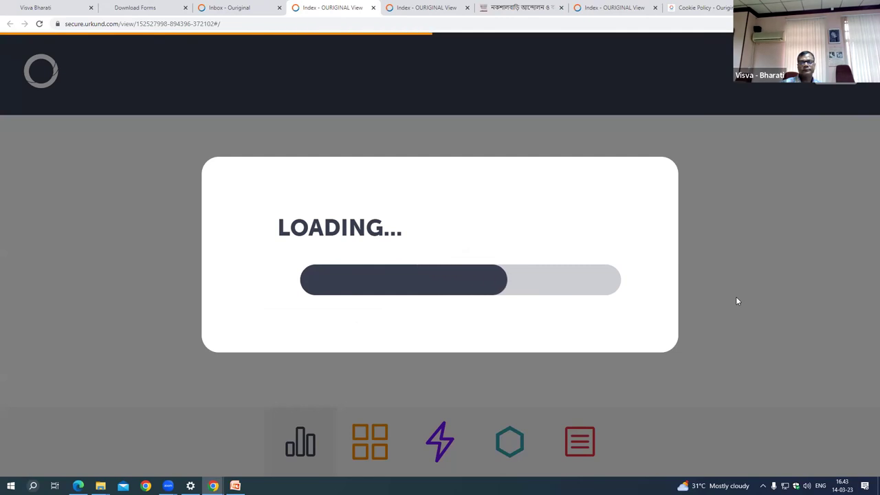
left_click(440, 7)
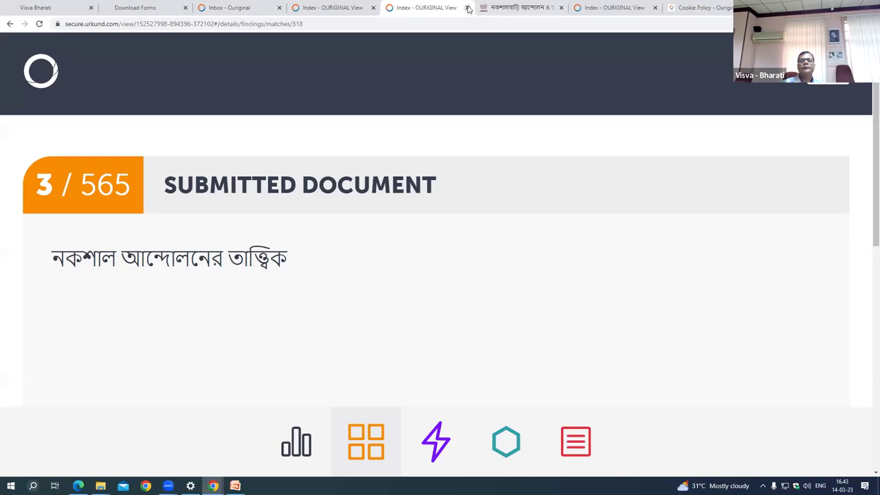
left_click(467, 7)
left_click(468, 7)
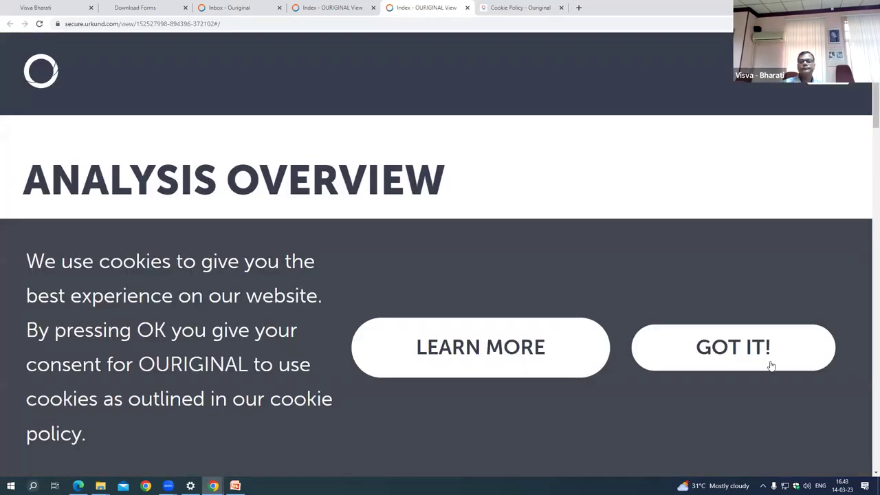
Step: Accept the cookie notice and look through the report's analysis overview, from the findings and similarity chart to the submission details
left_click(771, 367)
scroll(433, 268, "down", 1)
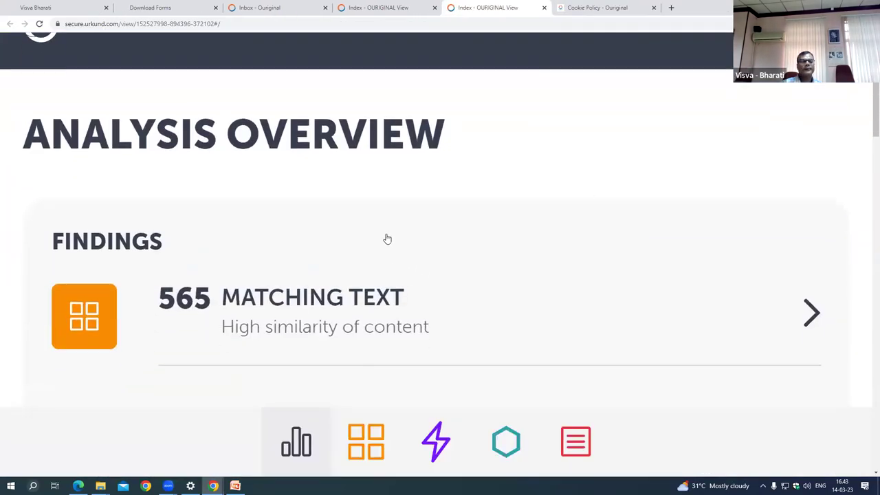
scroll(399, 220, "up", 1)
scroll(314, 179, "down", 6)
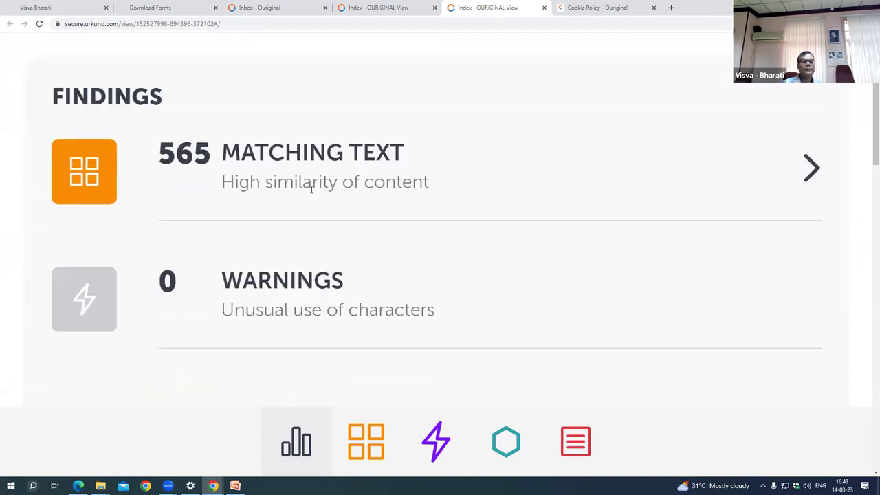
scroll(310, 195, "down", 2)
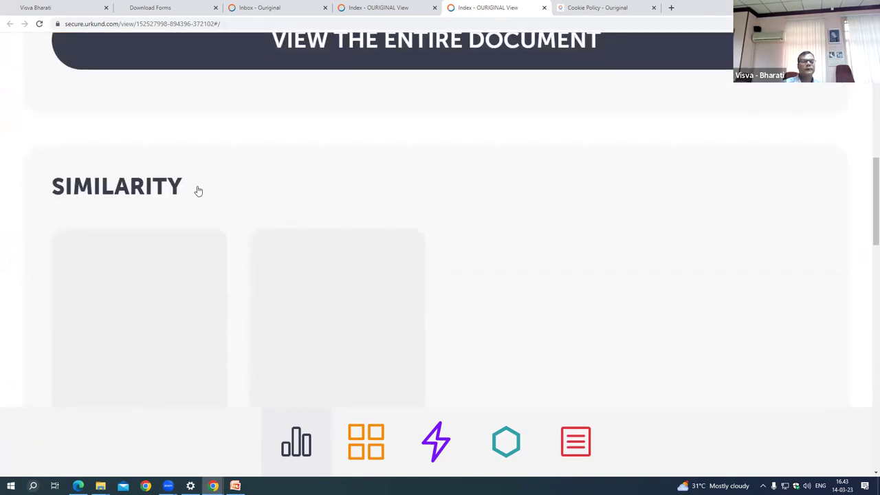
scroll(311, 175, "down", 3)
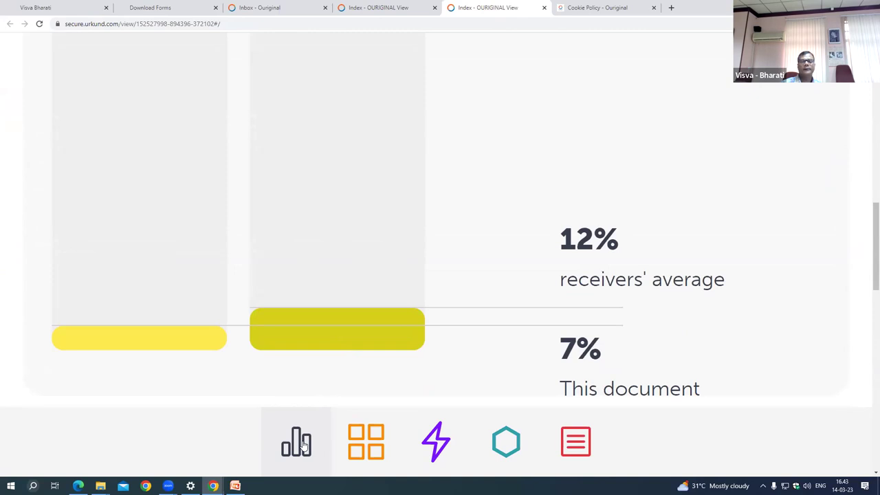
scroll(447, 335, "down", 5)
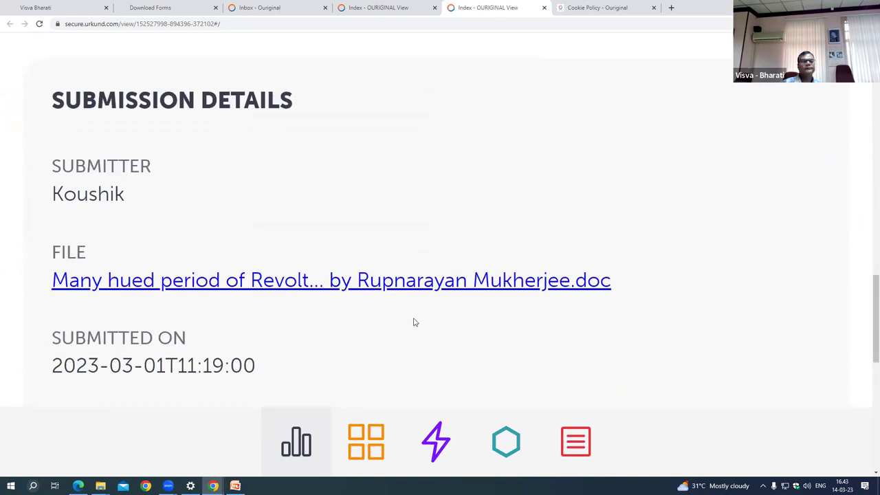
scroll(415, 322, "down", 8)
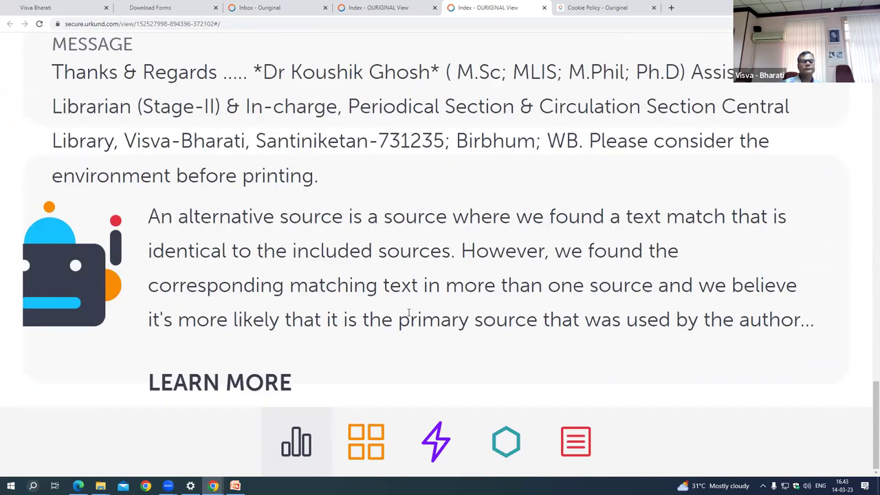
Step: Go through the report's matching text findings, its warnings and the section after them
left_click(368, 439)
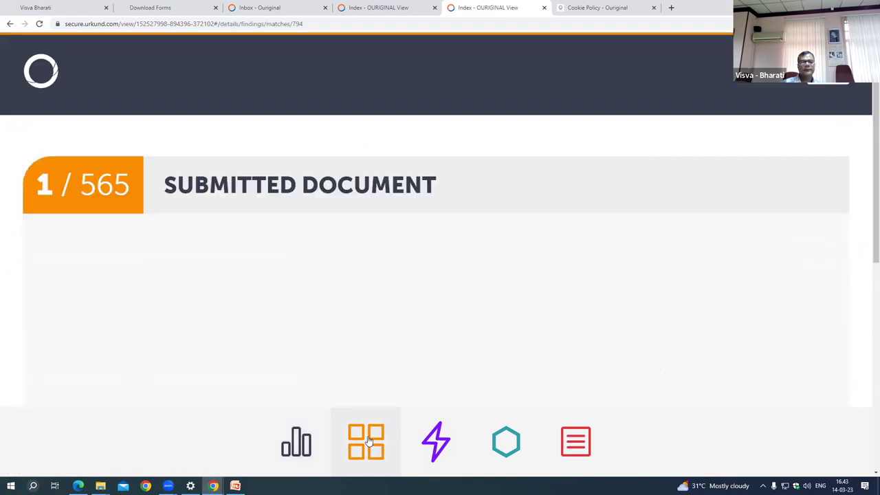
left_click(433, 443)
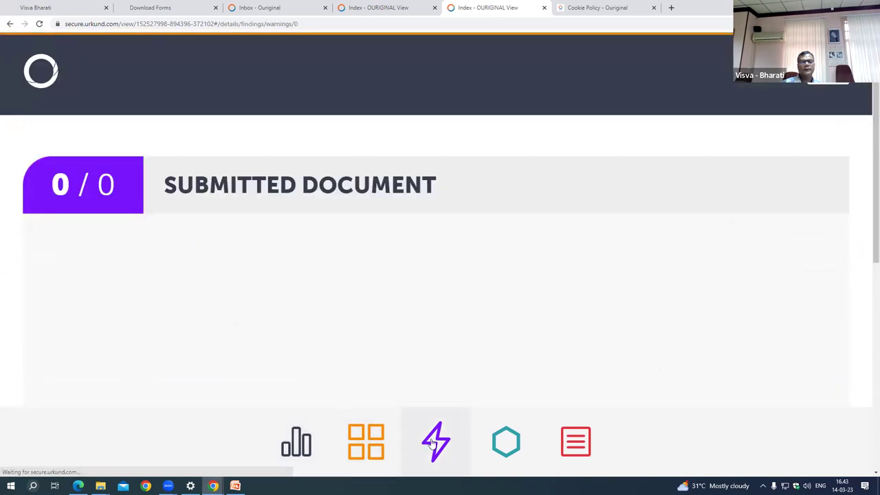
left_click(506, 439)
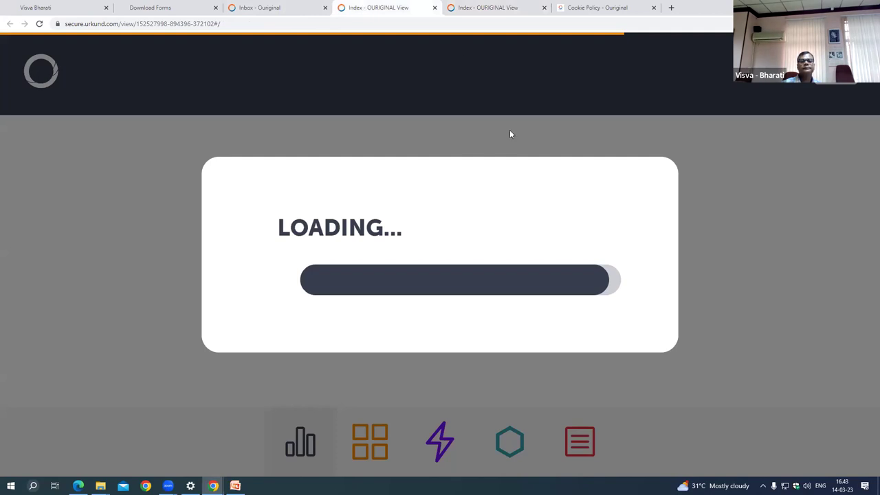
Step: Close the older report and the cookie policy page, and open the matching text findings in the remaining report
left_click(529, 8)
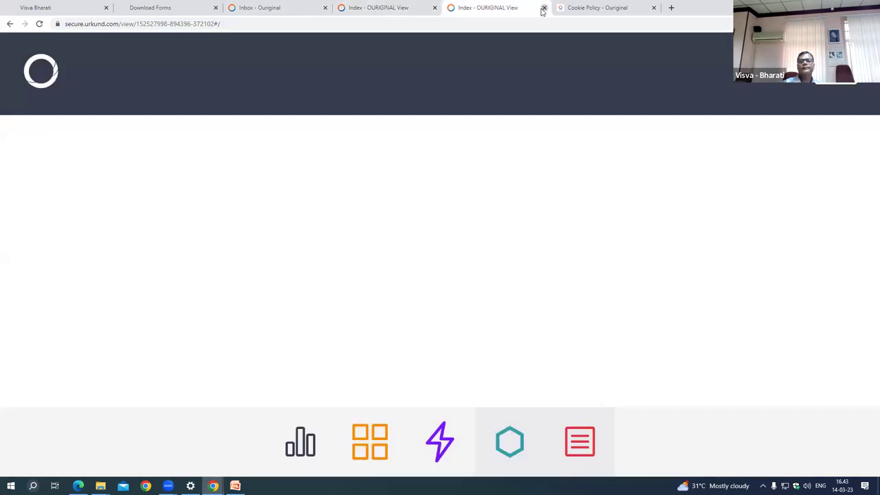
left_click(543, 8)
left_click(544, 8)
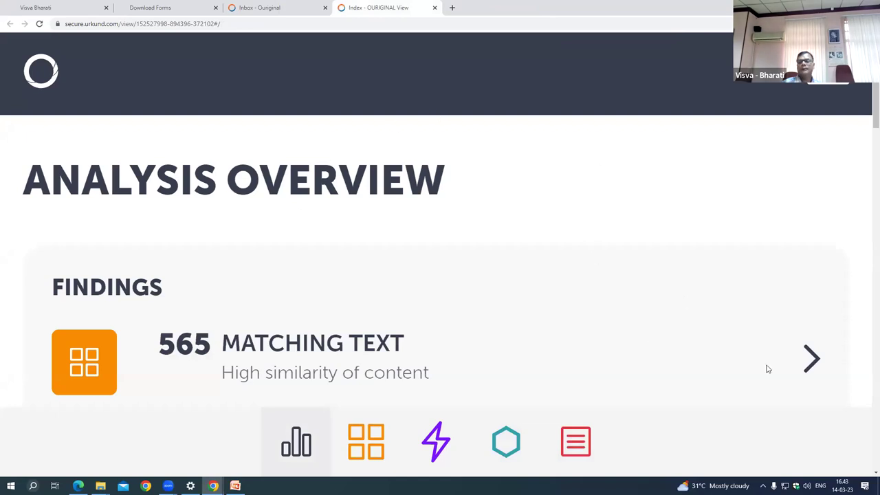
left_click(807, 362)
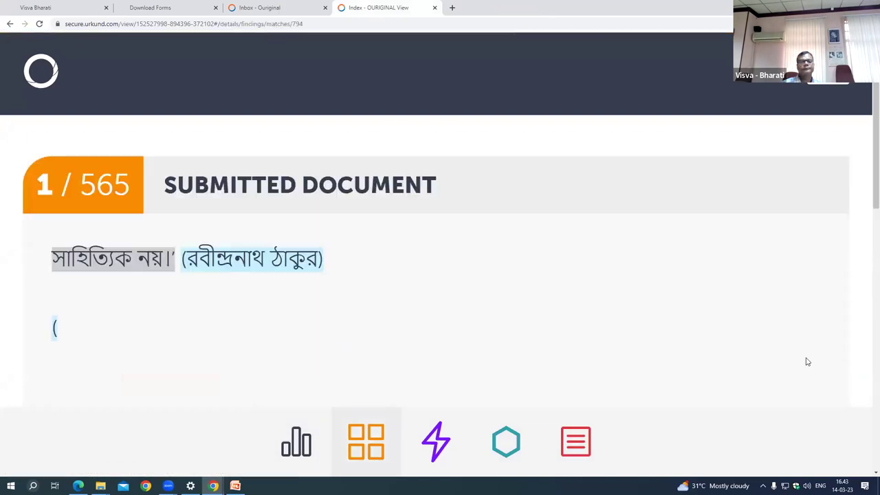
Step: Return to the submissions inbox and add the "A STUDY OF" .docx submission to the selection
left_click(272, 7)
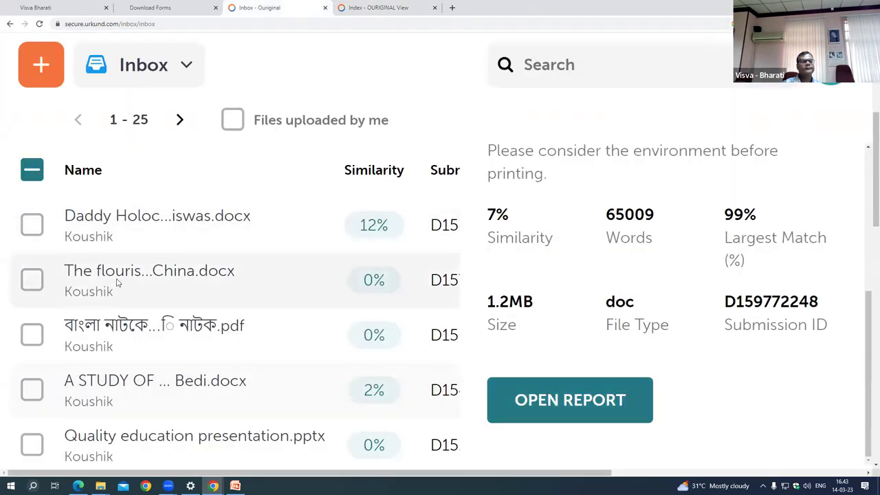
scroll(116, 285, "down", 1)
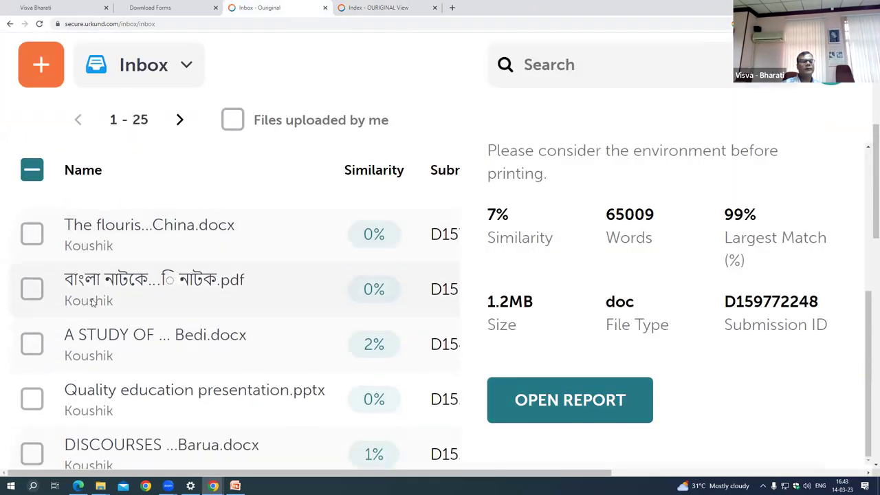
left_click(40, 344)
scroll(474, 253, "down", 1)
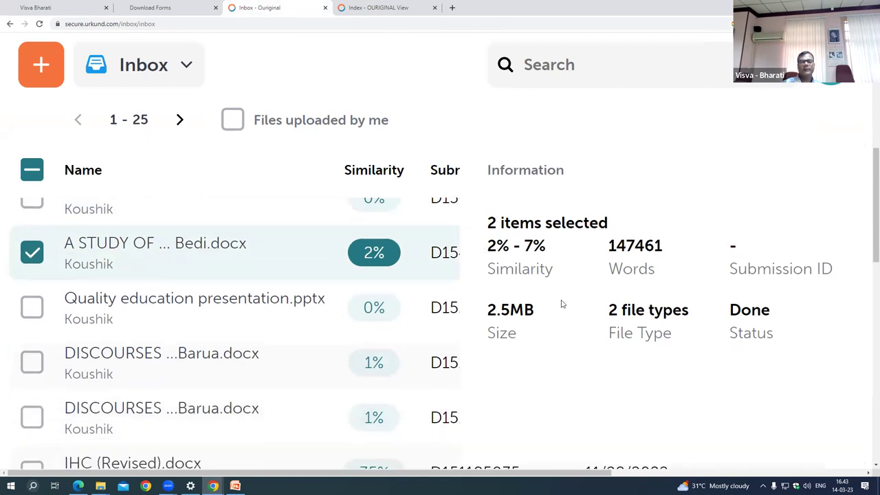
Step: Look through the inbox submissions and their similarity percentages, including the summary of the selected items
scroll(735, 291, "down", 7)
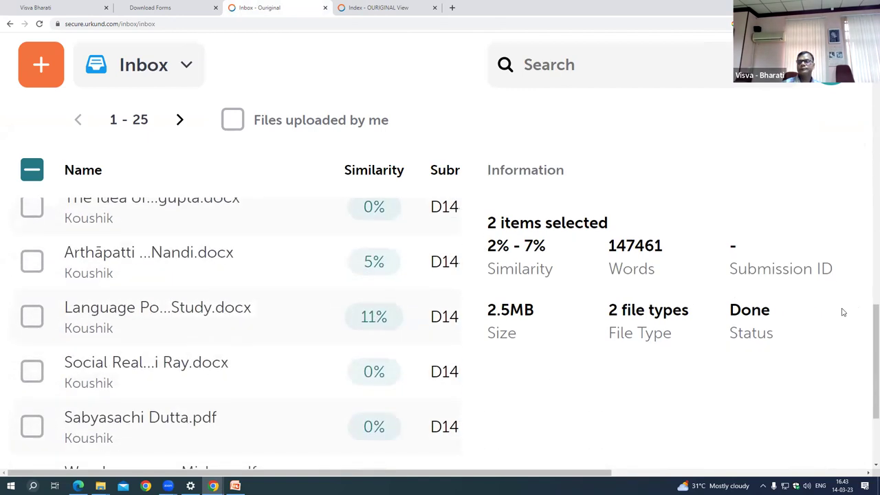
scroll(791, 302, "down", 2)
scroll(657, 246, "up", 3)
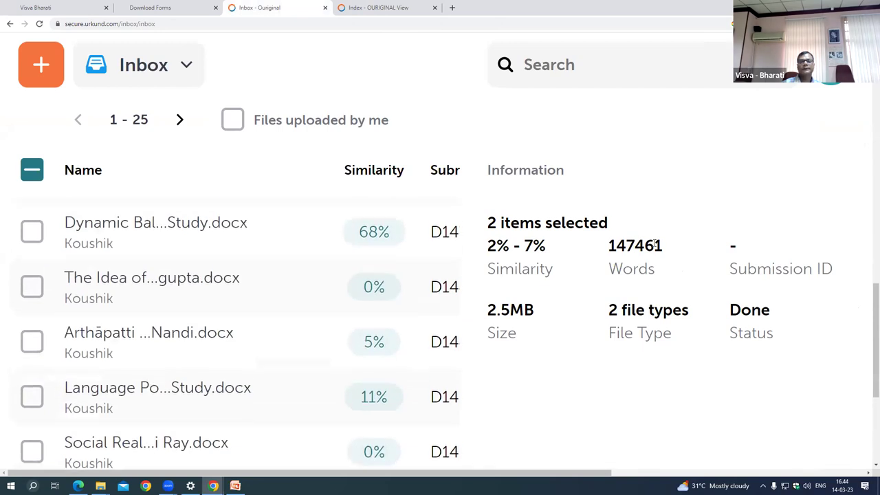
scroll(867, 393, "up", 3)
scroll(867, 326, "down", 5)
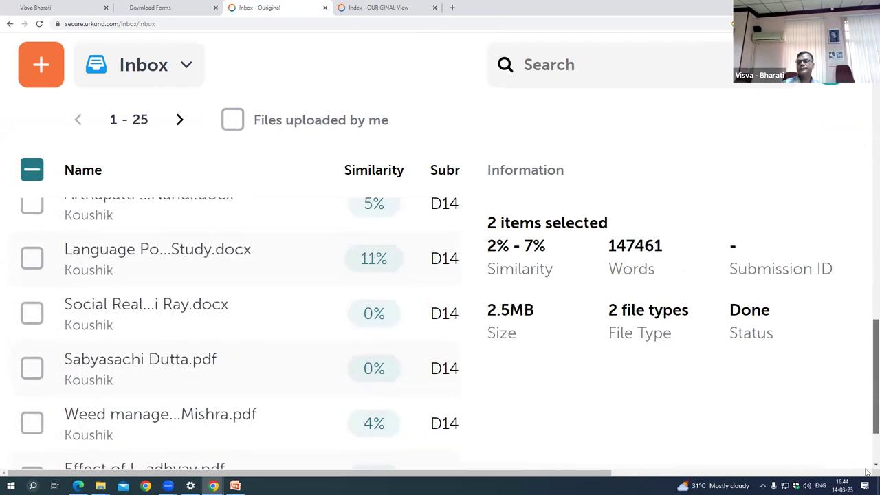
scroll(645, 206, "up", 5)
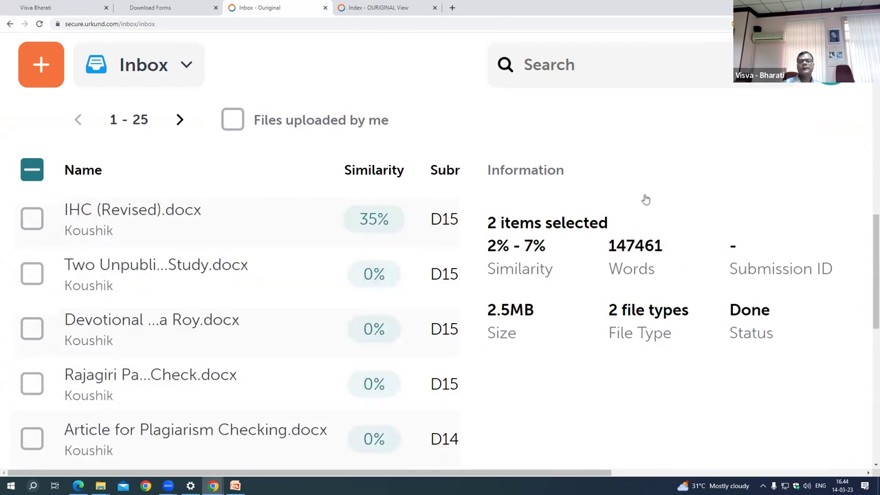
scroll(646, 195, "down", 1)
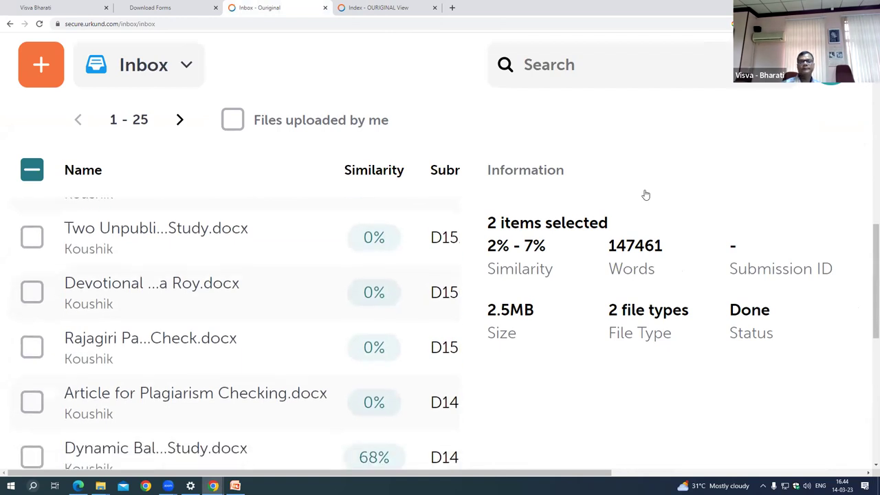
scroll(304, 248, "up", 8)
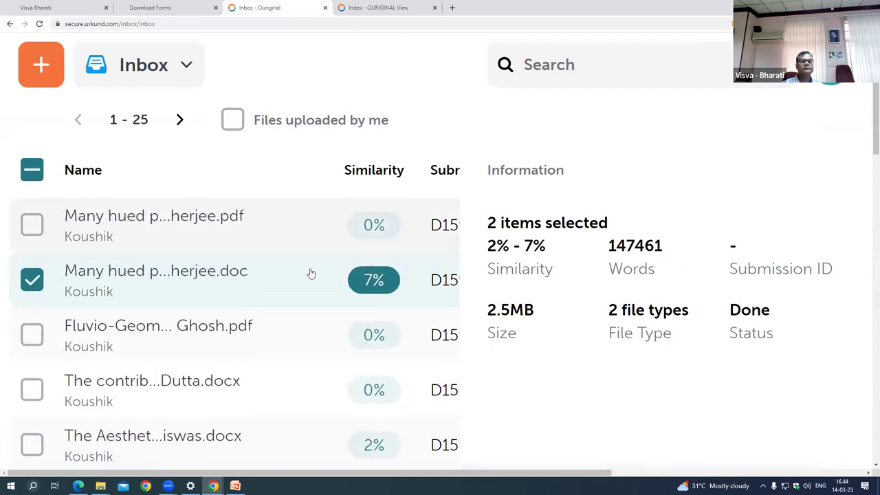
Step: Open the report of the "Many hued" .doc submission alone and view its first matching text finding
left_click(382, 283)
scroll(629, 273, "down", 5)
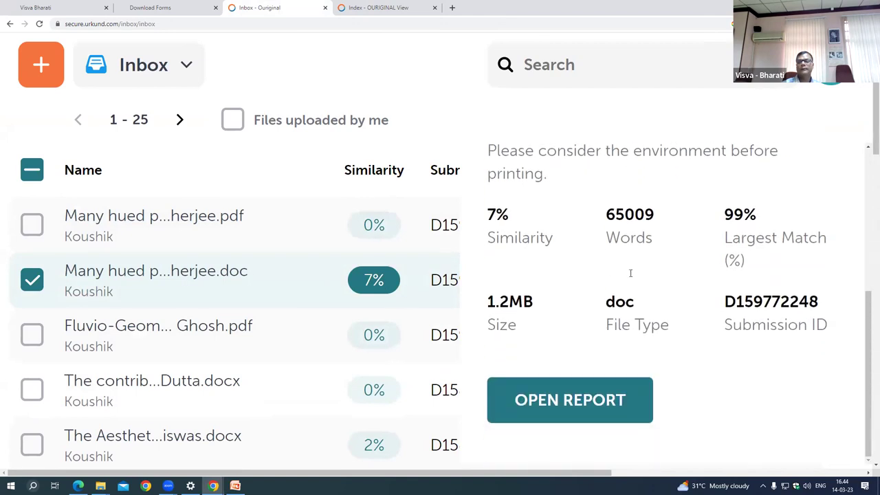
left_click(556, 402)
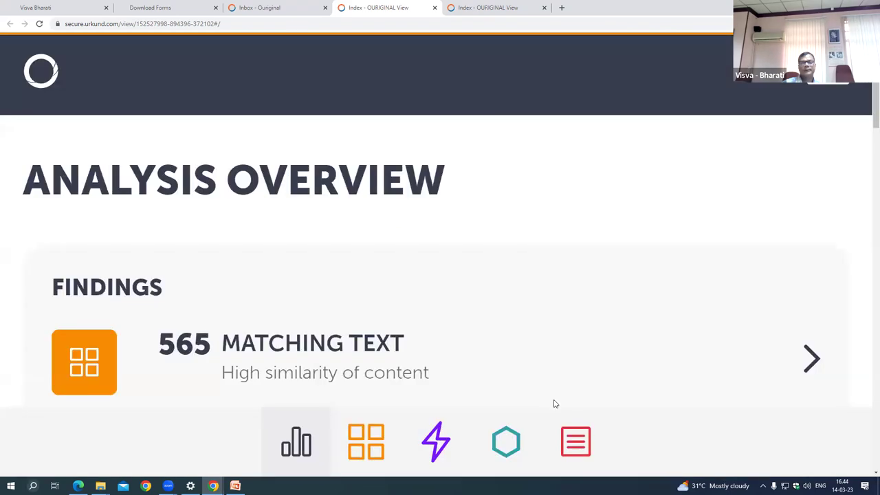
left_click(312, 344)
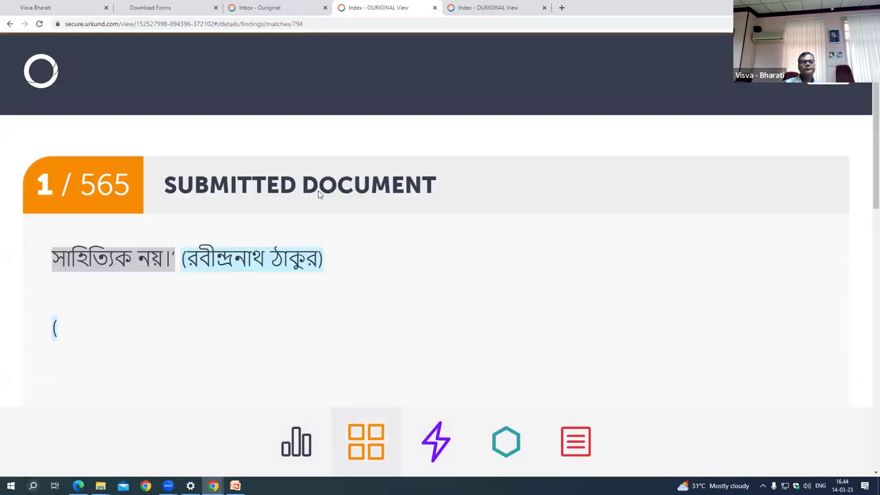
Step: Return to the inbox, deselect the "Many hued" .doc submission and select the "The Aesthet" .docx submission
left_click(273, 6)
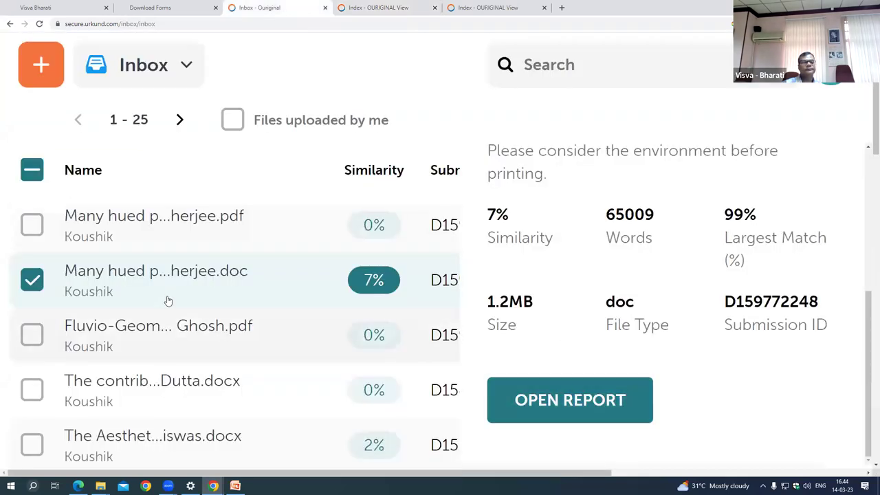
scroll(247, 289, "down", 1)
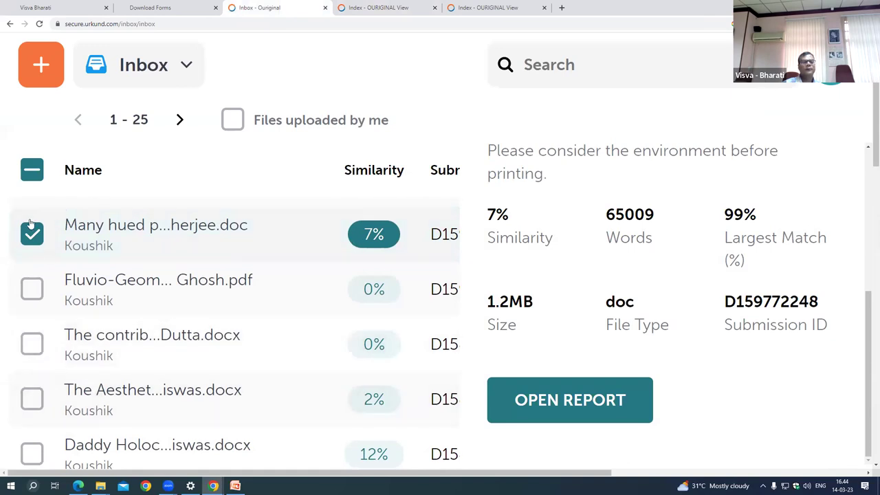
left_click(35, 240)
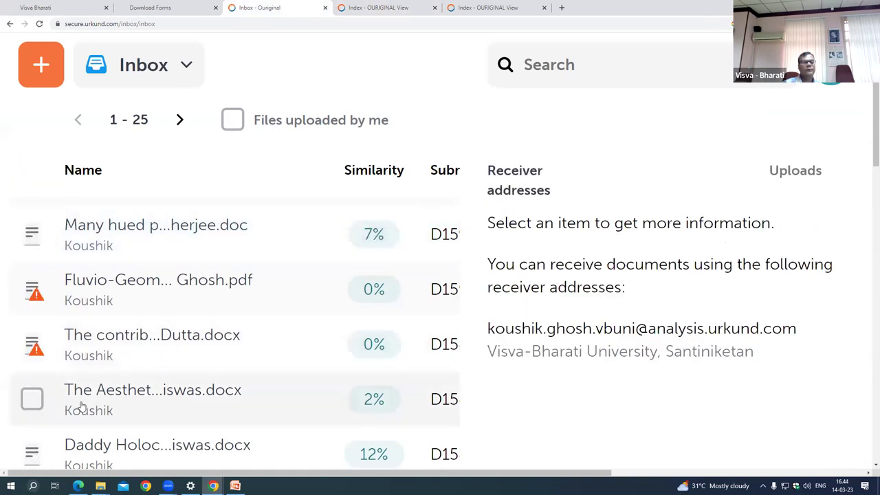
left_click(35, 400)
Step: Open the report of the selected "The Aesthet" .docx submission from its information details
scroll(261, 293, "down", 2)
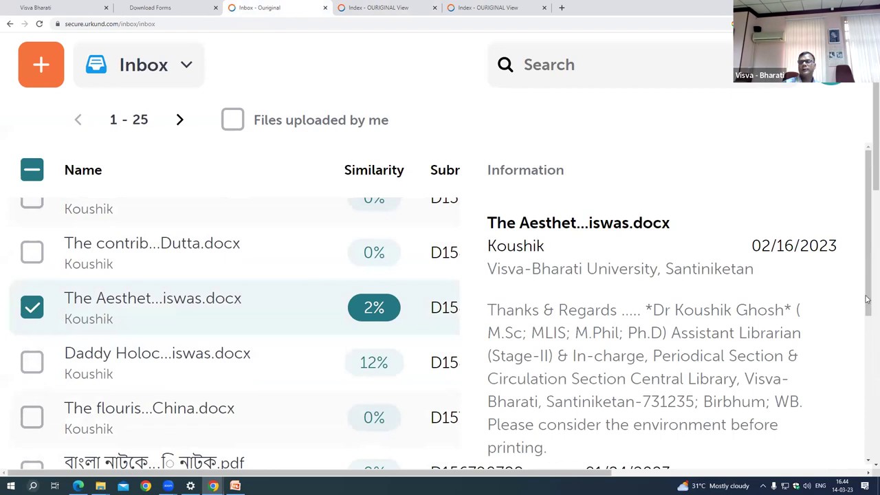
scroll(866, 300, "down", 4)
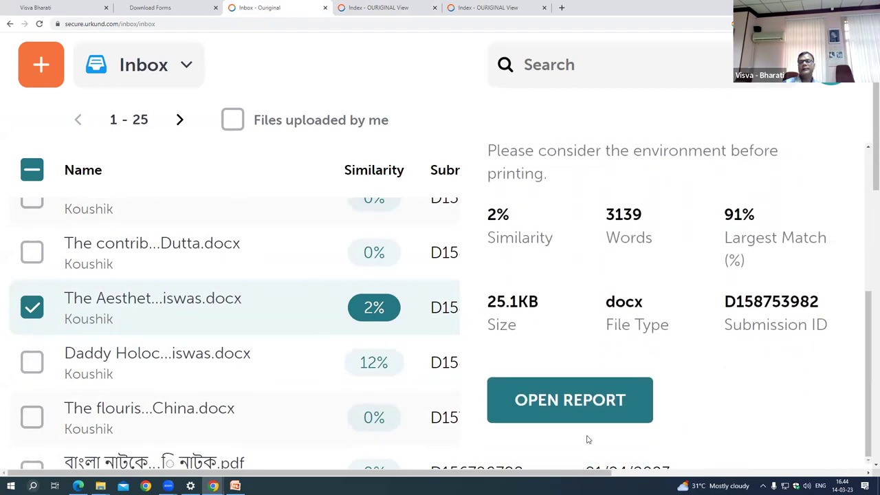
left_click(553, 403)
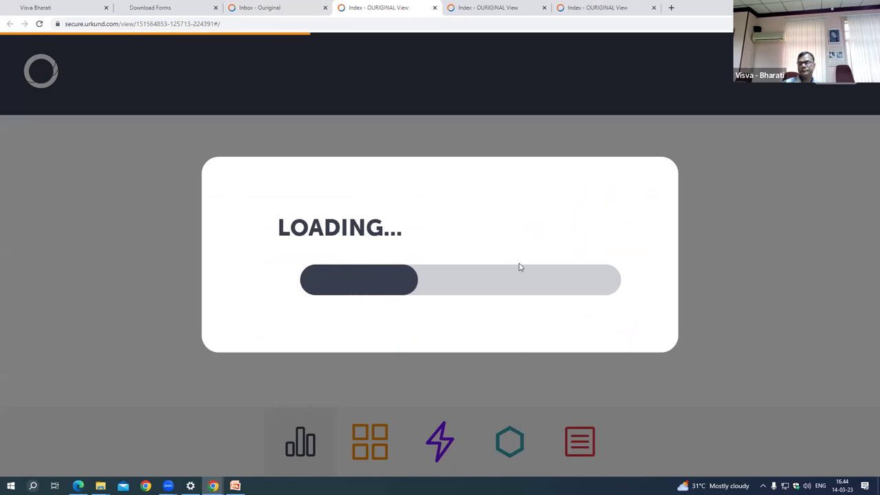
Step: Look through the analysis overview of the newly opened report down to the similarity section
scroll(506, 264, "down", 2)
scroll(507, 265, "down", 4)
scroll(416, 257, "down", 5)
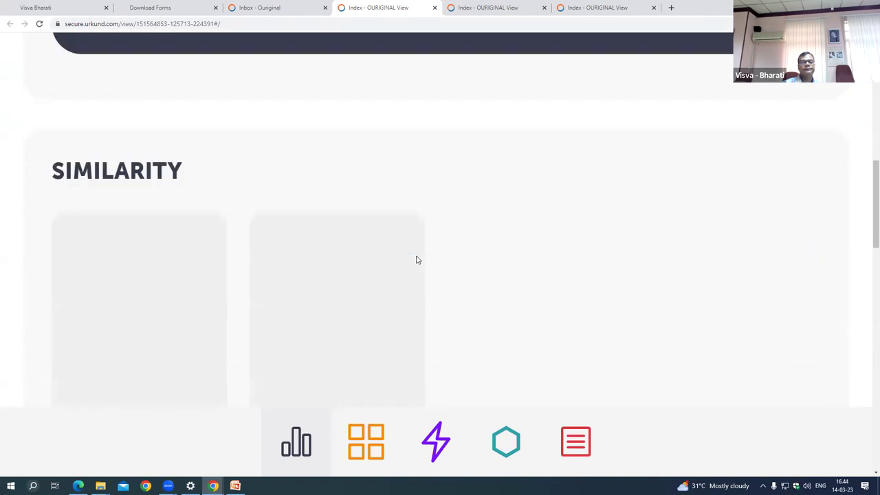
scroll(414, 256, "down", 1)
scroll(228, 185, "up", 3)
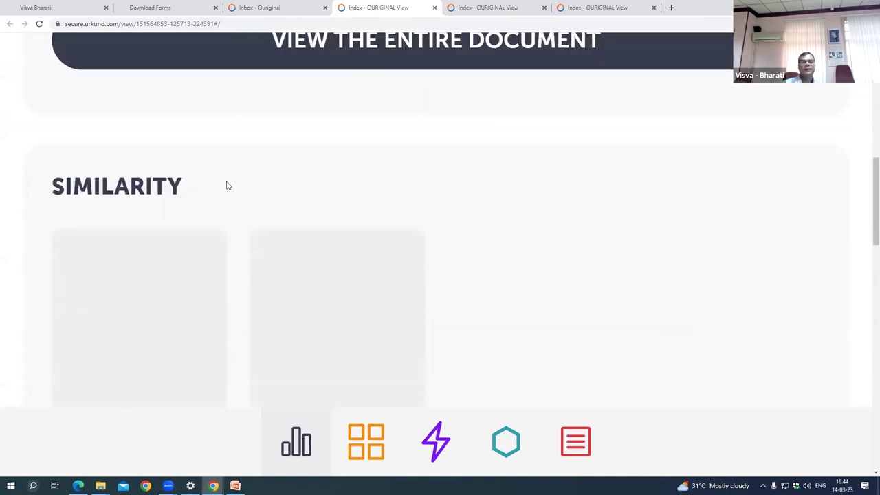
Step: Look through the similarity comparison, submission details and message in the report, ending back at the analysis overview heading
scroll(195, 212, "down", 3)
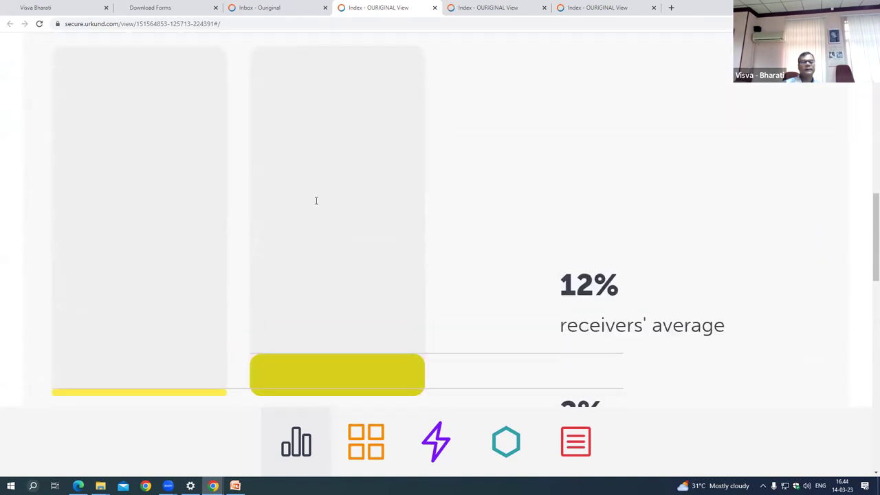
scroll(316, 200, "down", 3)
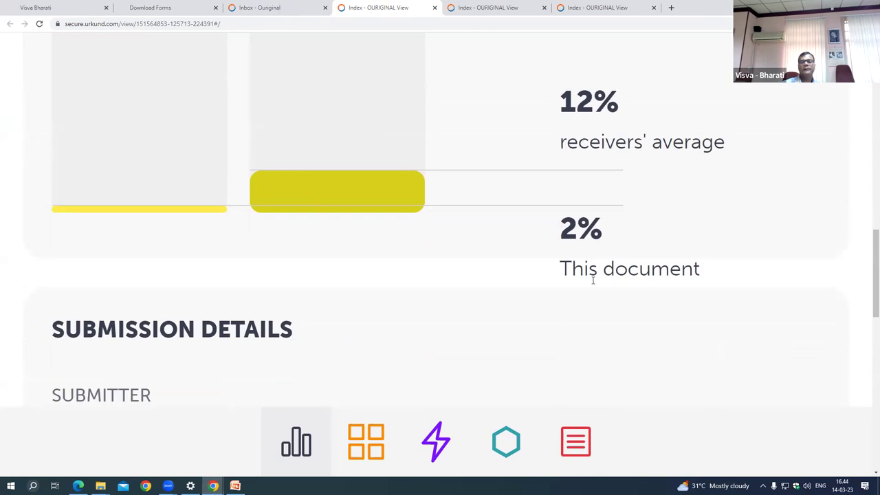
scroll(491, 239, "down", 3)
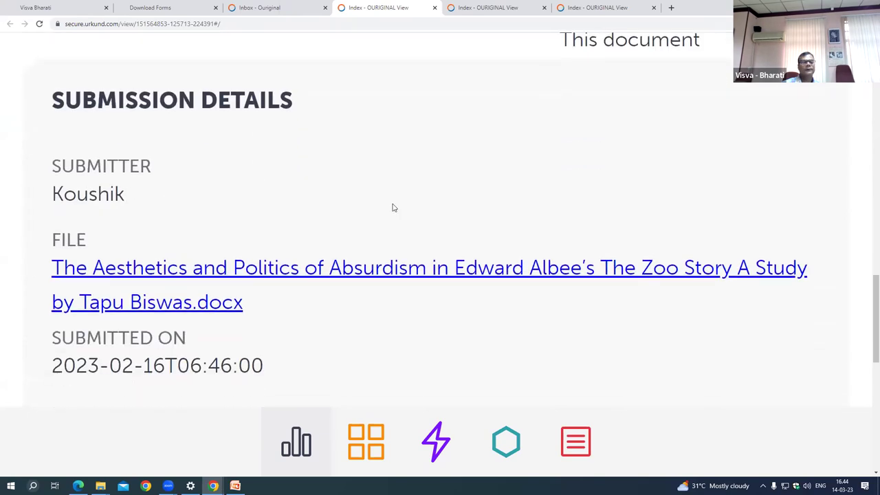
scroll(391, 207, "down", 3)
scroll(392, 208, "down", 6)
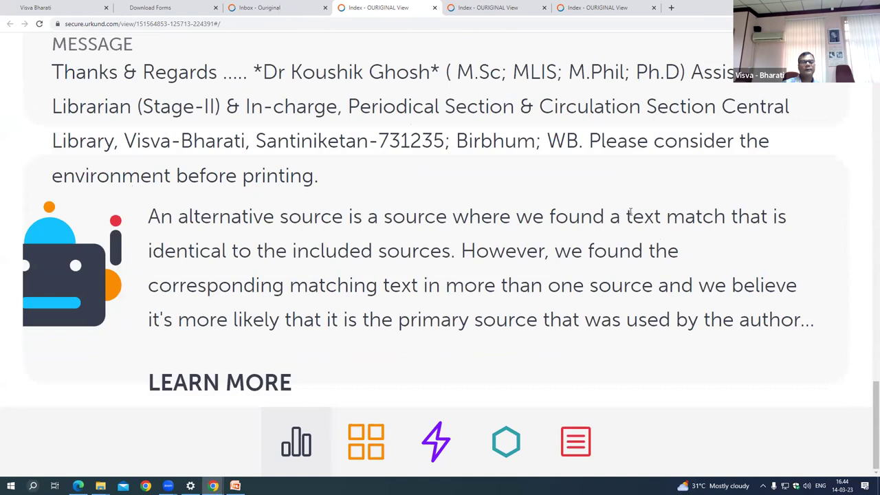
scroll(663, 207, "up", 10)
scroll(667, 211, "up", 10)
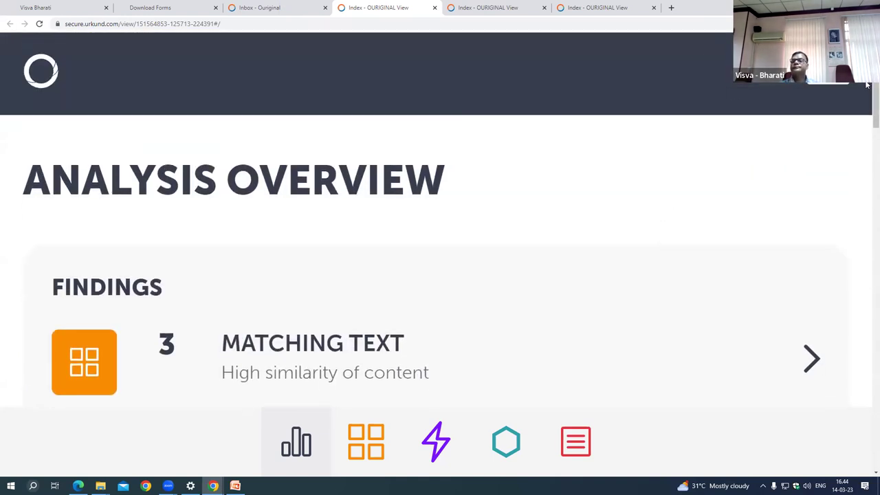
Step: Export the report as a PDF to the Desktop and open the downloaded file
left_click(831, 73)
scroll(730, 277, "down", 3)
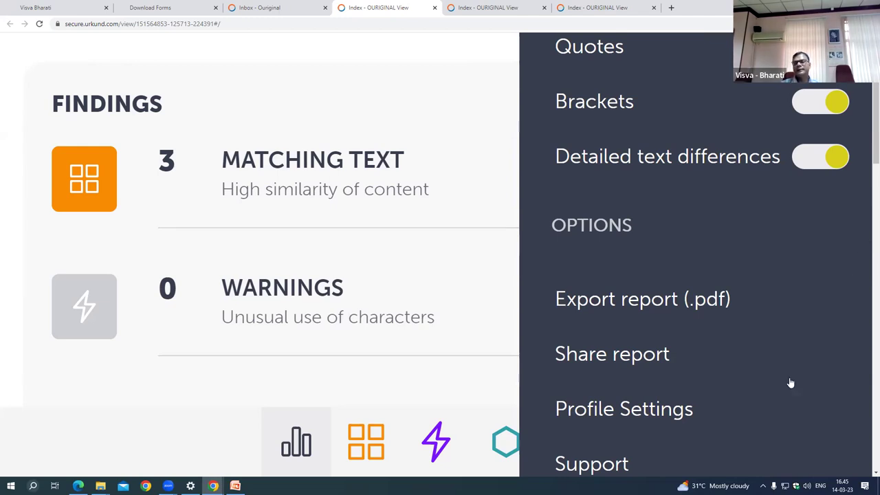
left_click(616, 310)
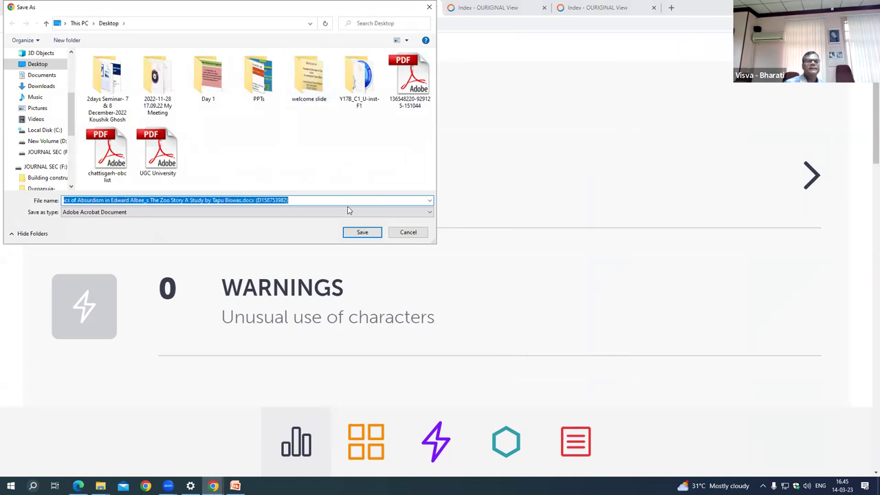
left_click(362, 233)
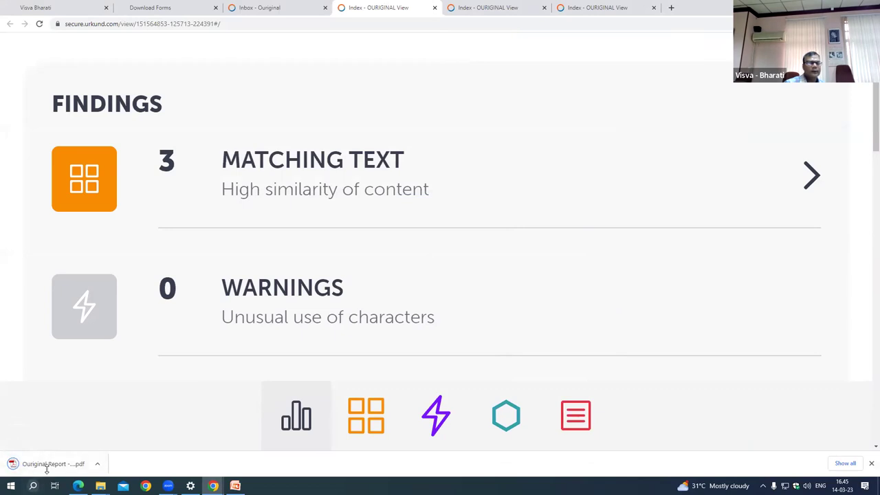
left_click(47, 464)
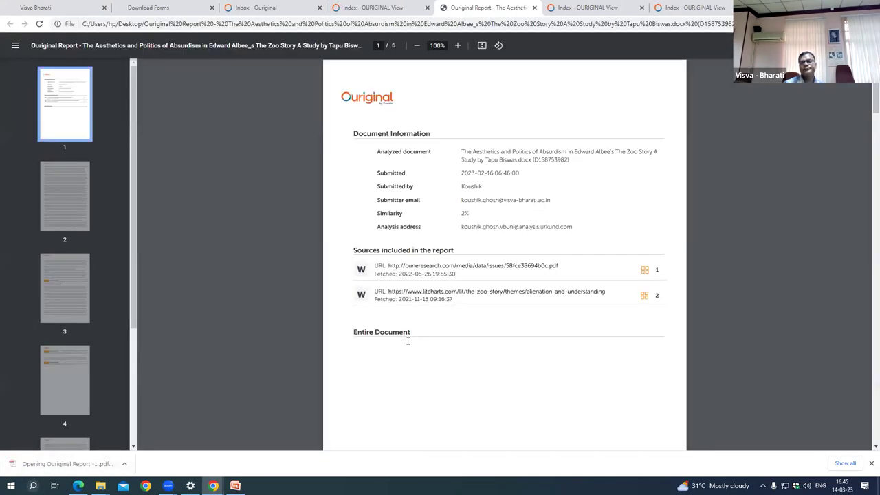
Step: Review the analyzed document's title and the other document information on the first page of the exported report
left_click_drag(461, 151, 585, 163)
left_click(604, 179)
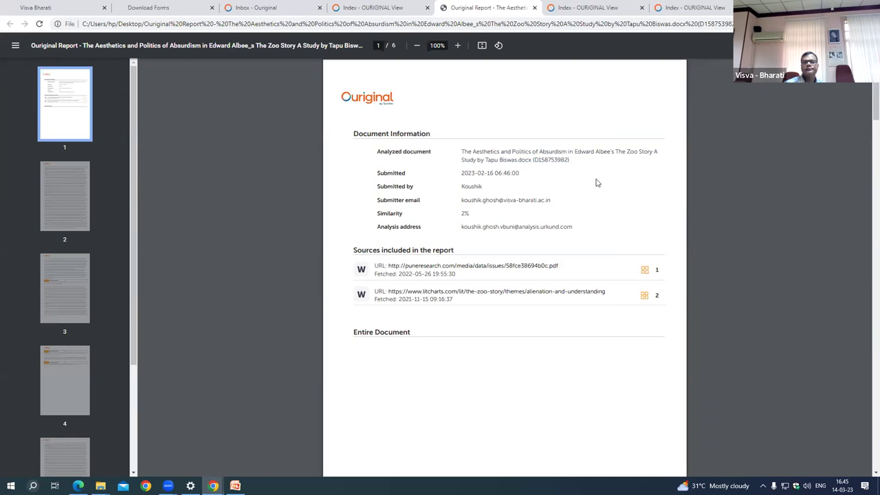
scroll(596, 183, "down", 1)
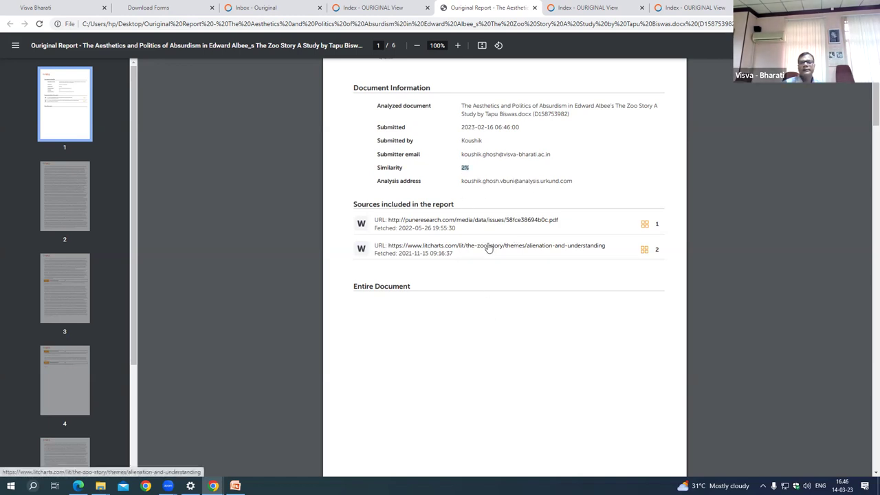
Step: Look through the matching blocks on the following pages of the PDF report and return to its first page
scroll(489, 249, "down", 3)
scroll(488, 248, "down", 3)
scroll(488, 249, "down", 15)
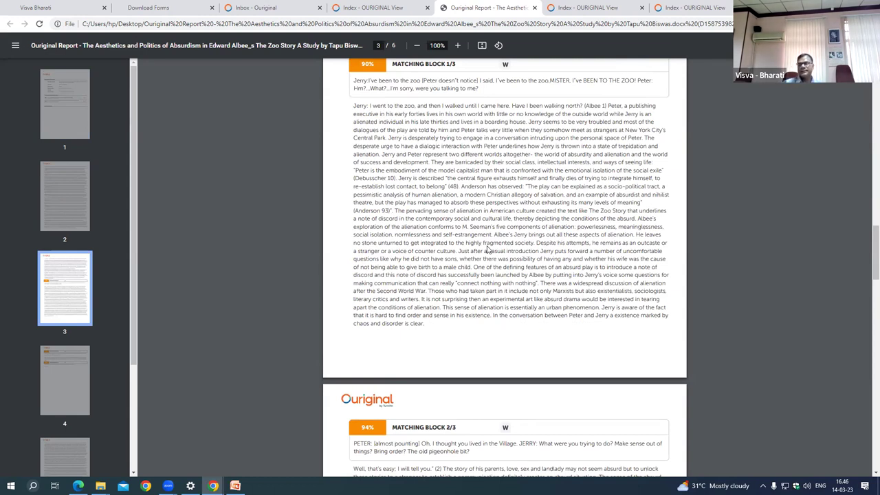
scroll(488, 250, "up", 7)
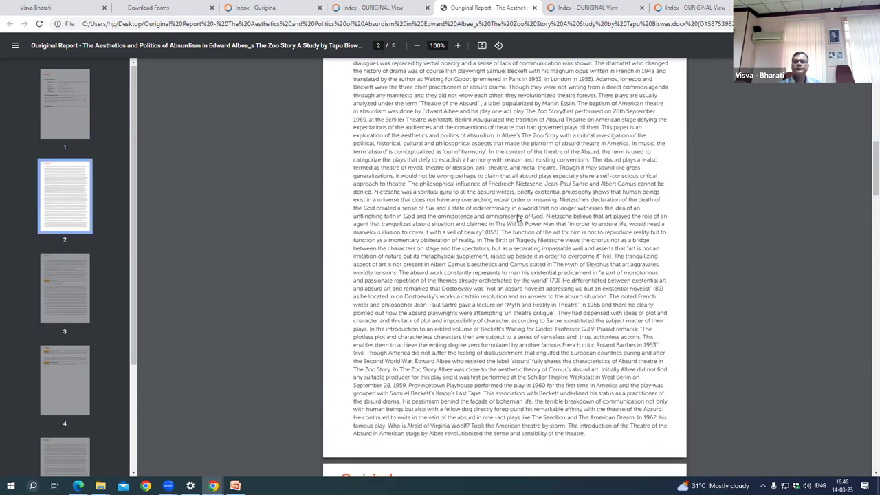
scroll(518, 219, "up", 10)
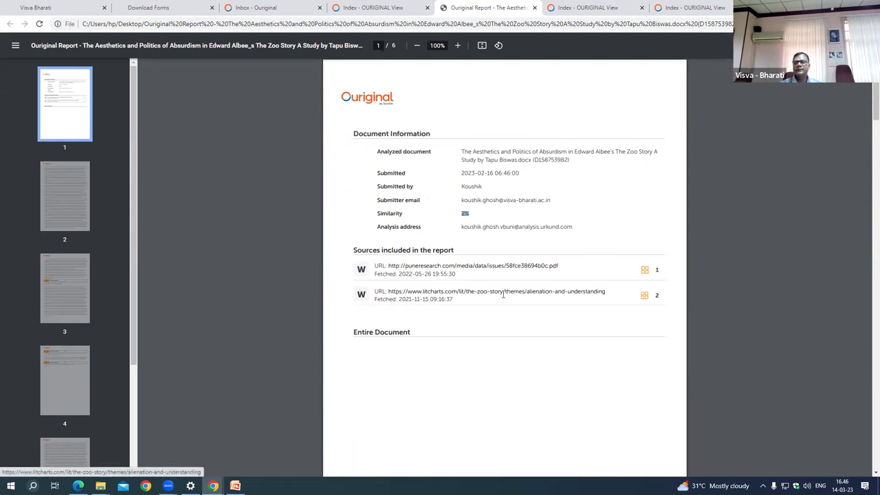
Step: Review the similarity entry and the sources included in the report on the first page of the PDF
scroll(503, 294, "down", 2)
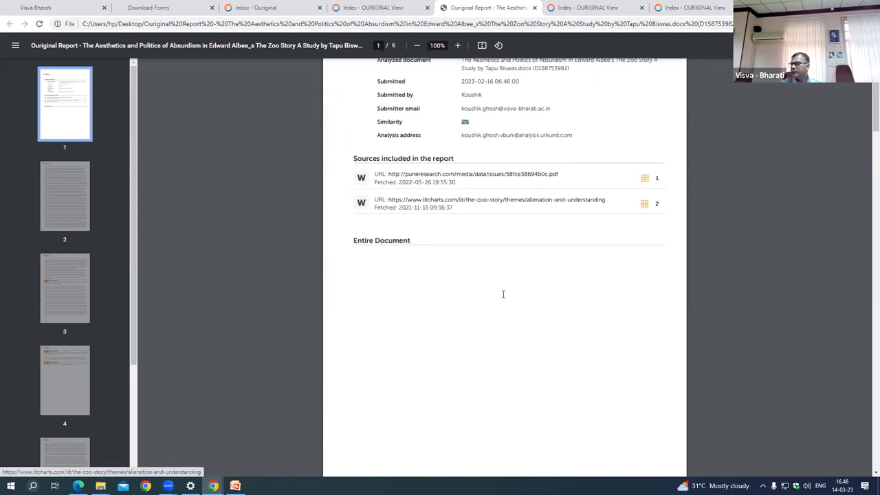
scroll(503, 294, "up", 2)
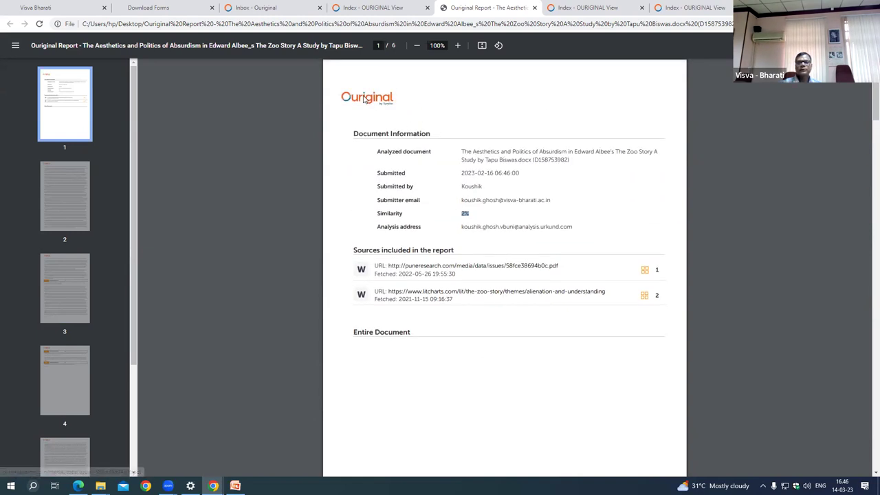
scroll(542, 305, "down", 2)
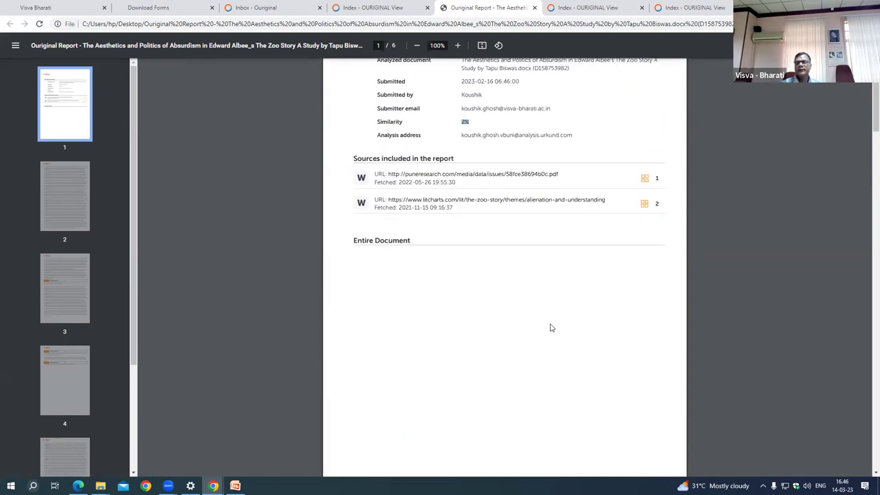
scroll(550, 327, "down", 3)
scroll(552, 328, "up", 5)
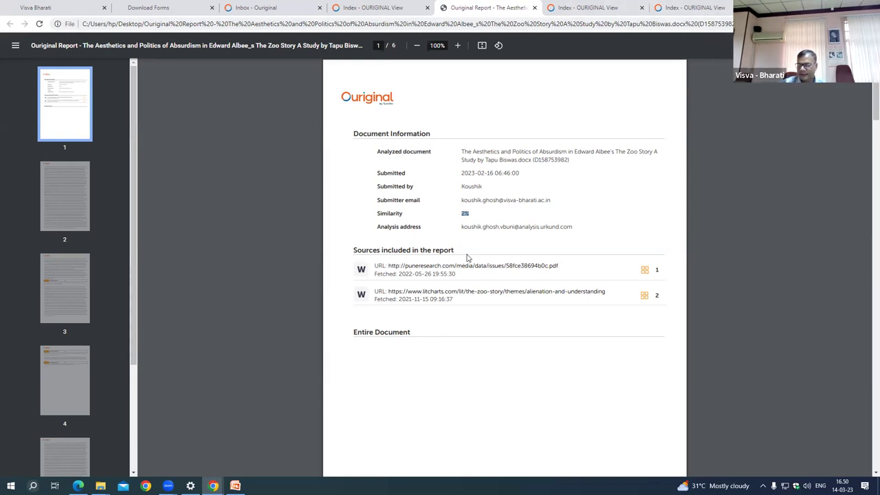
Step: Close the exported PDF and all three open report views to get back to the inbox
left_click(389, 6)
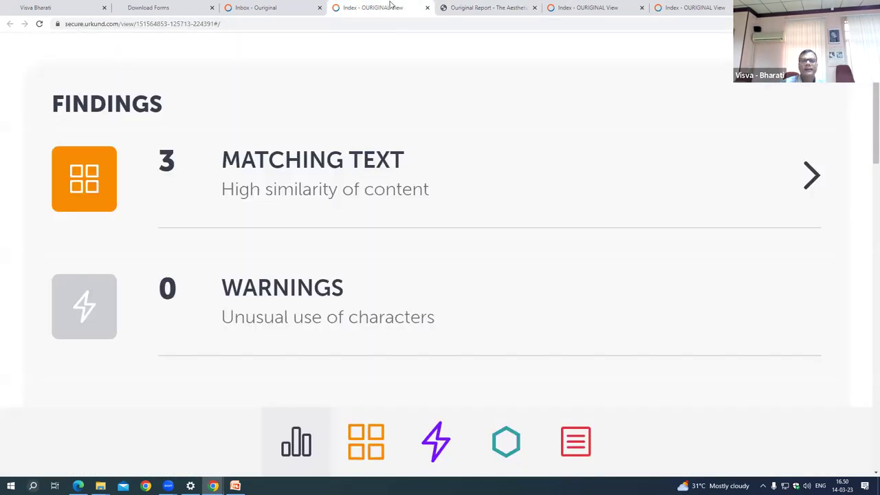
left_click(427, 8)
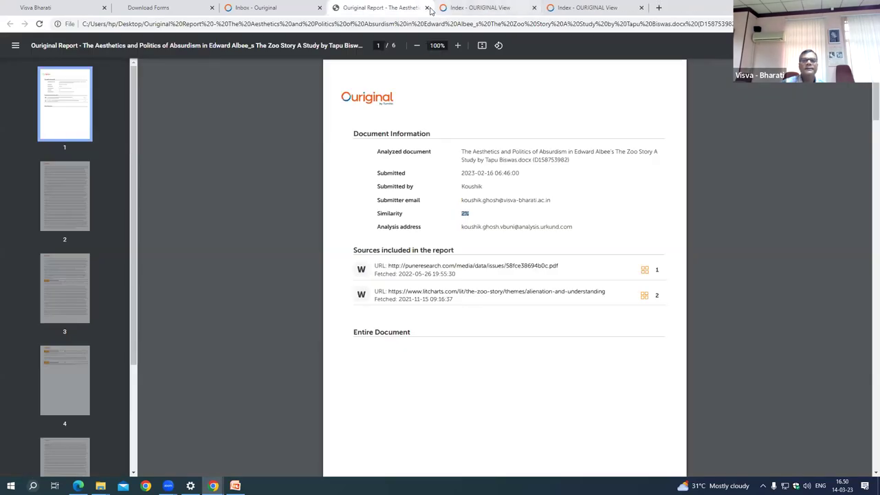
left_click(427, 8)
left_click(427, 7)
left_click(426, 8)
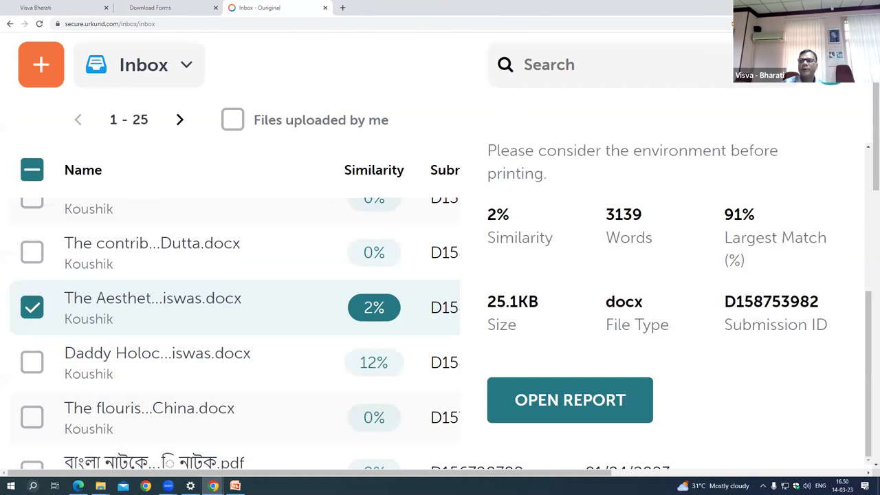
Step: Close the Download Forms, Visva Bharati and Ouriginal pages and switch to the plagiarism presentation in PowerPoint
scroll(568, 261, "down", 3)
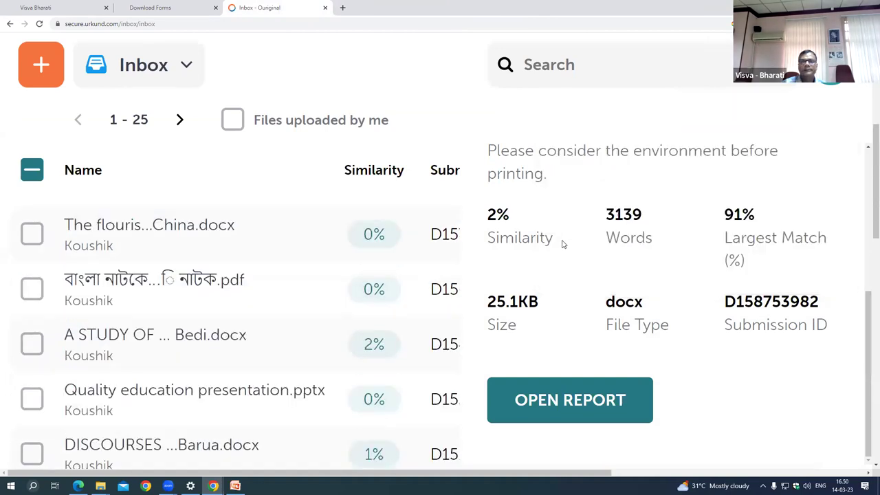
left_click(167, 8)
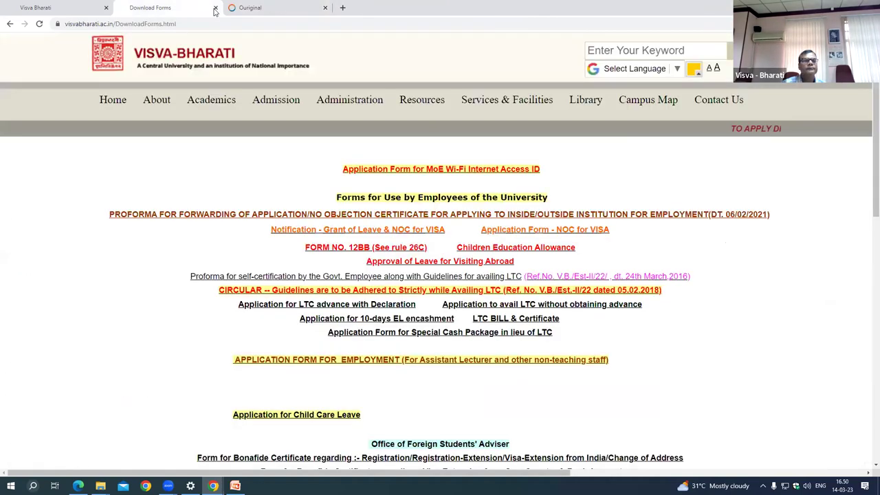
left_click(215, 7)
left_click(106, 8)
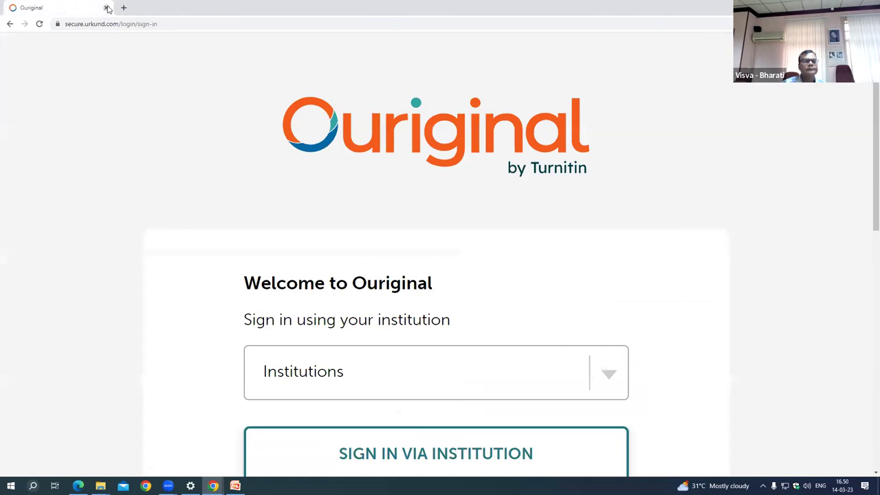
key("ctrl+w")
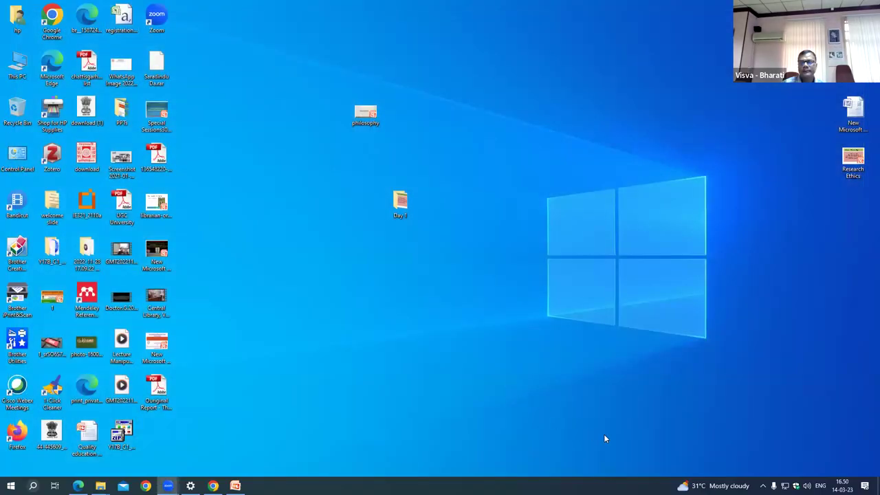
key("alt+Tab")
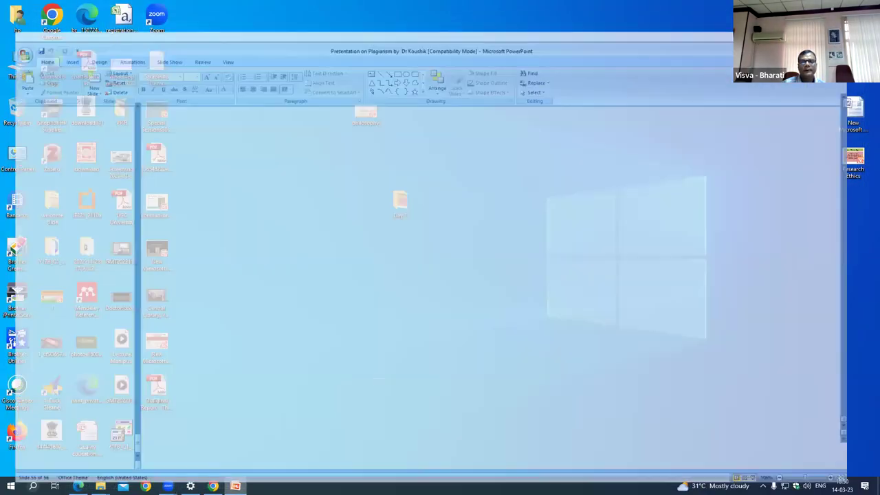